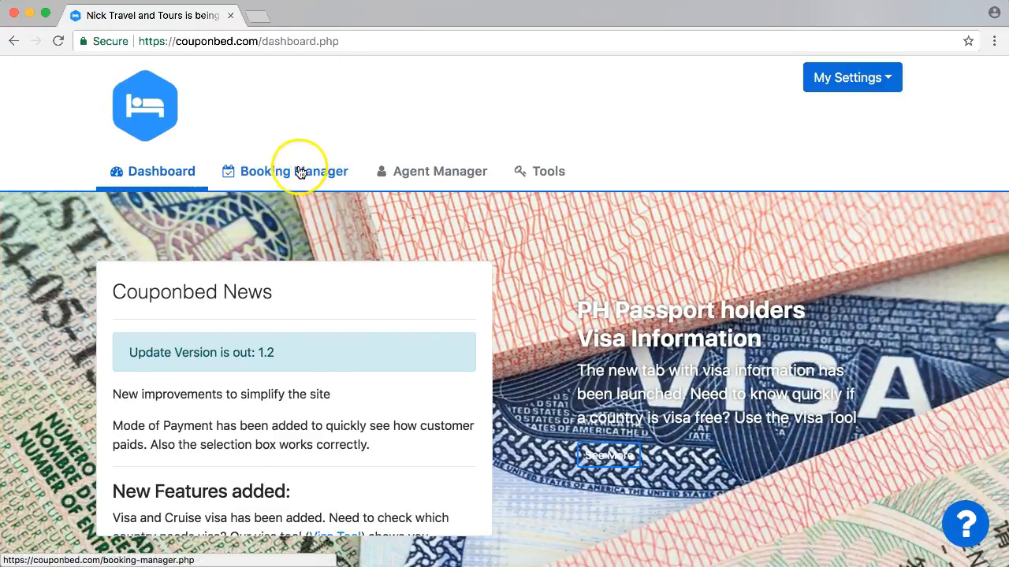
- Open the Booking Manager and view the bookings listed by travel date
click(294, 175)
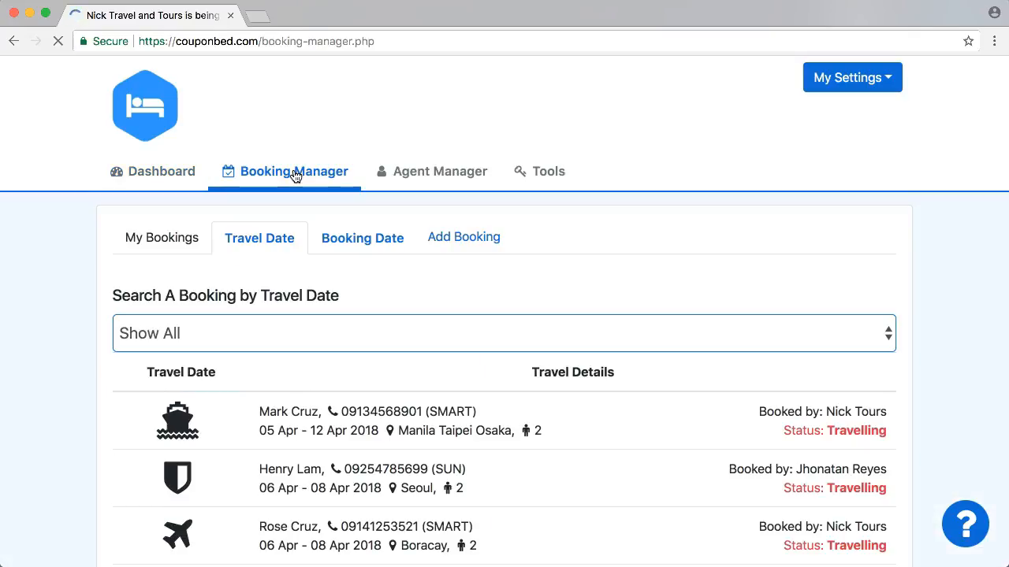
click(138, 234)
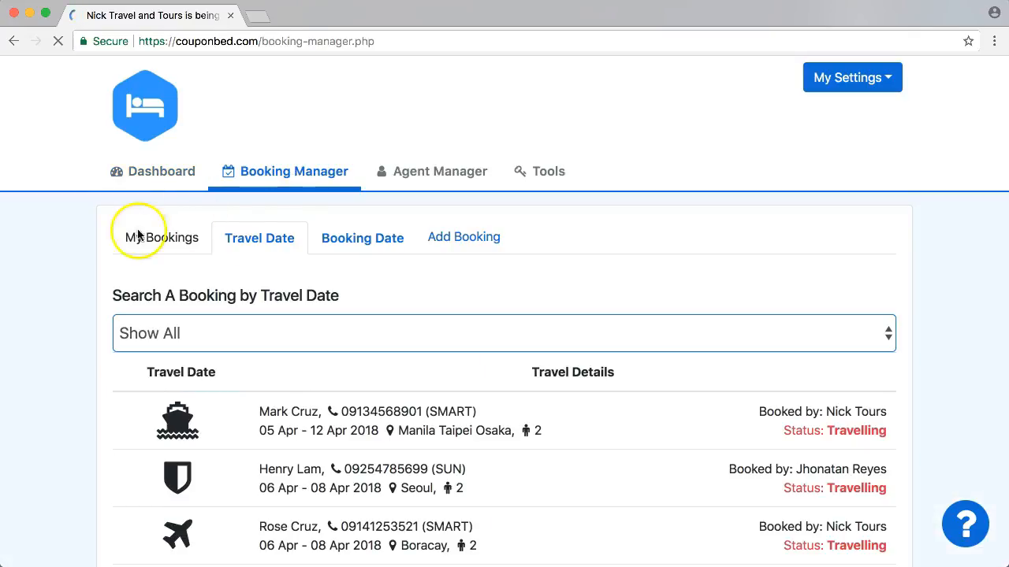
scroll(84, 239, down, 2)
scroll(84, 236, down, 8)
scroll(85, 240, up, 5)
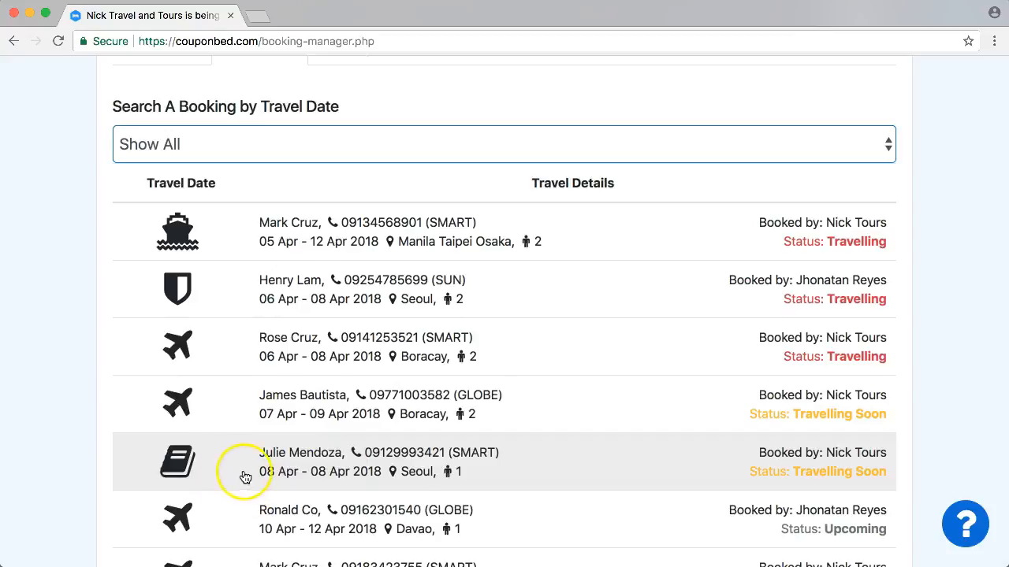
- Scroll through the full list of bookings and their travel statuses
click(62, 372)
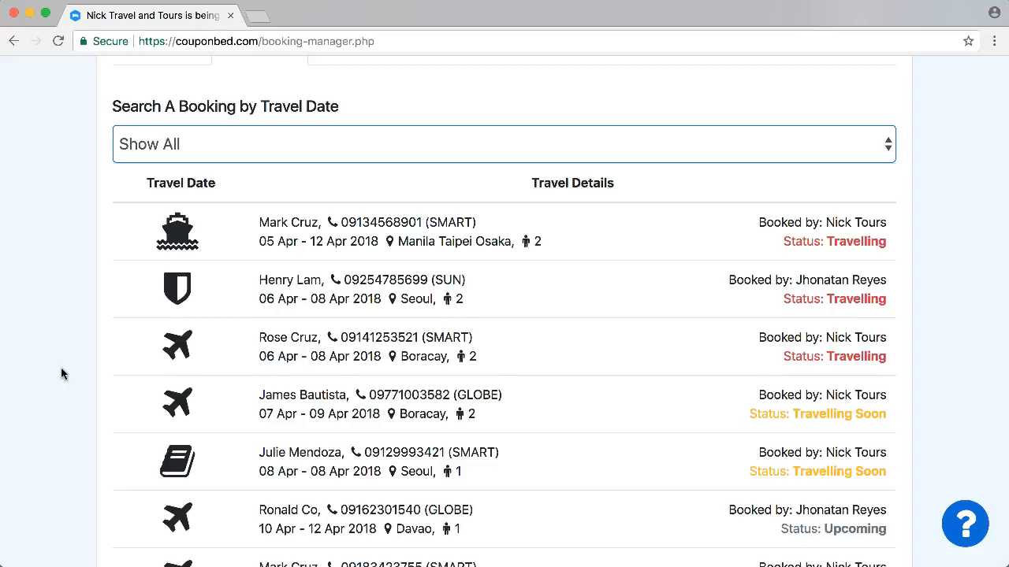
scroll(61, 373, down, 2)
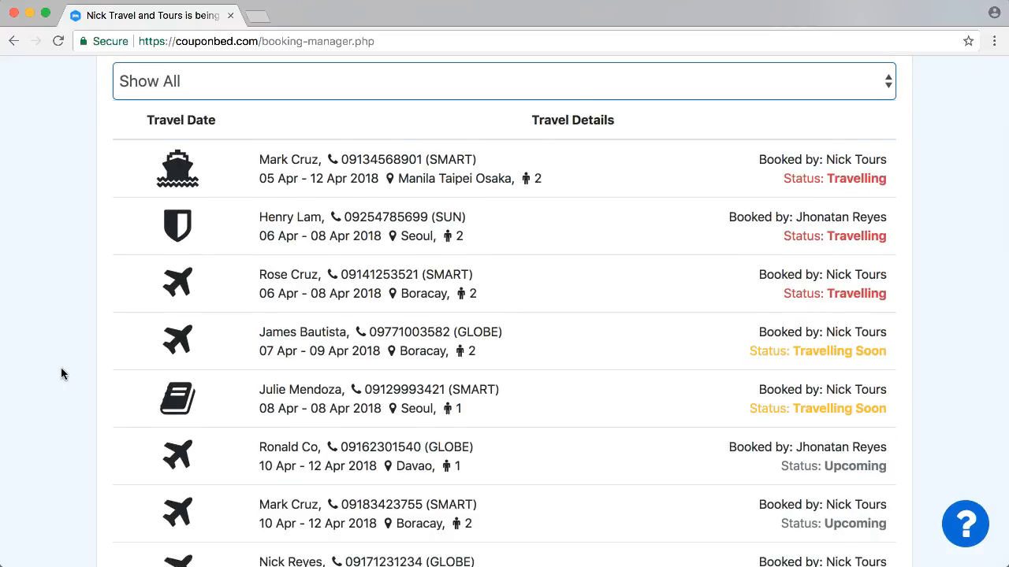
scroll(62, 373, down, 8)
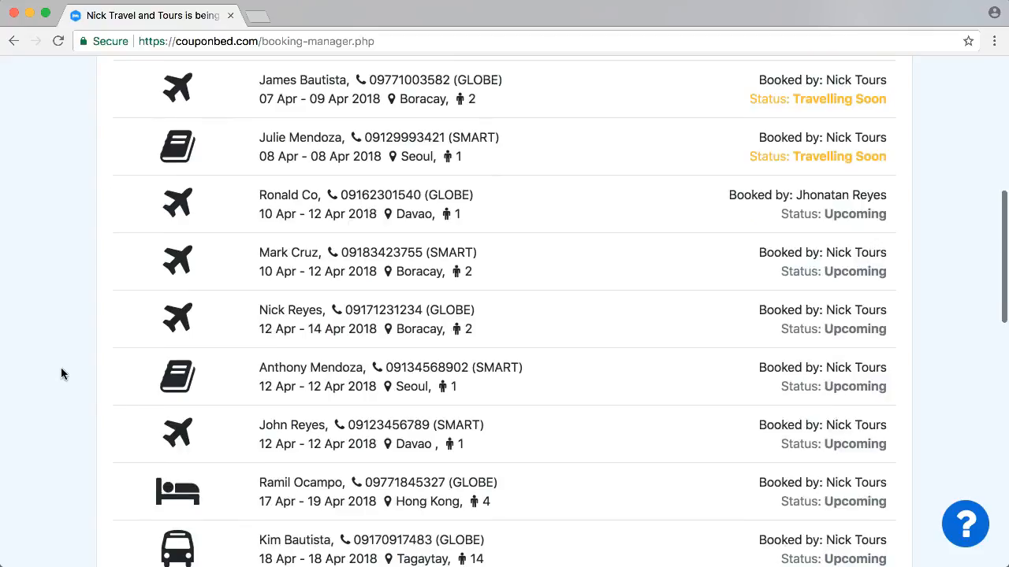
scroll(62, 374, down, 9)
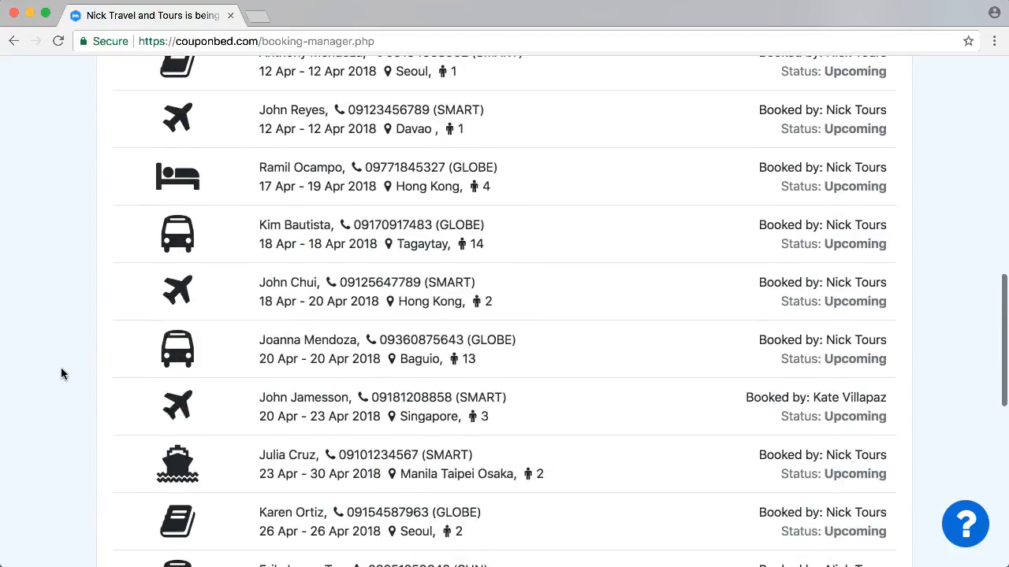
scroll(61, 374, down, 5)
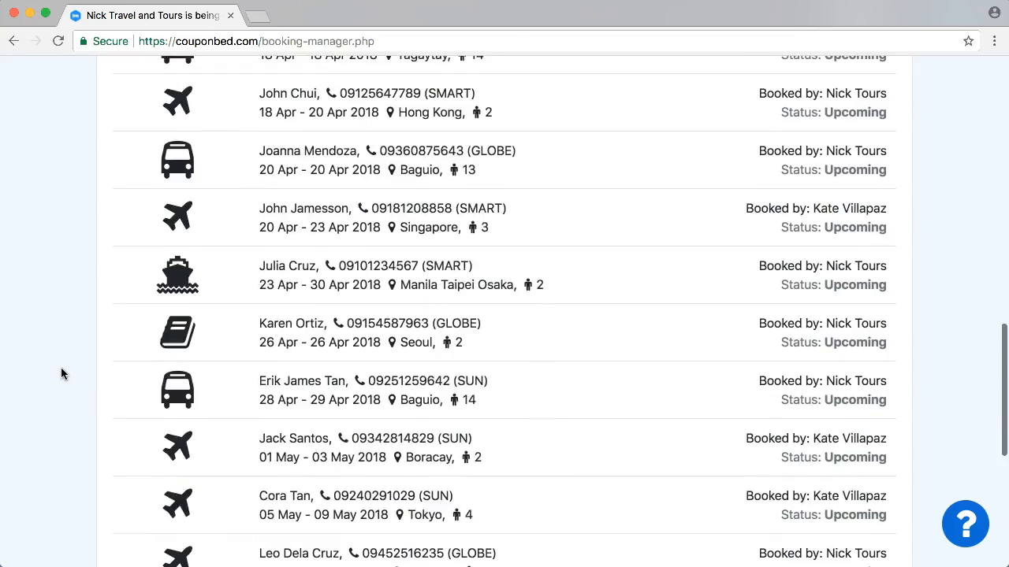
scroll(61, 373, down, 3)
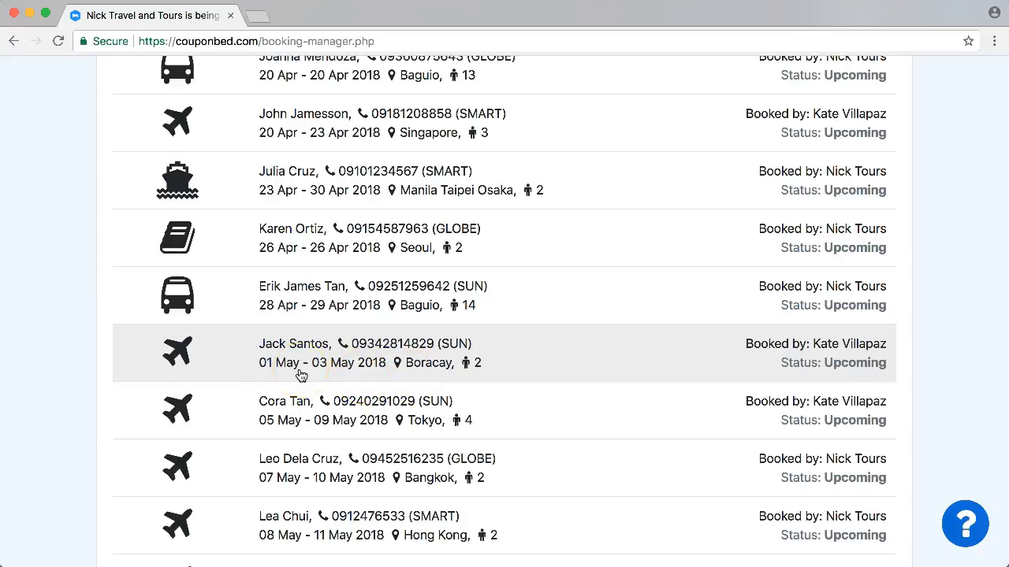
scroll(35, 371, down, 2)
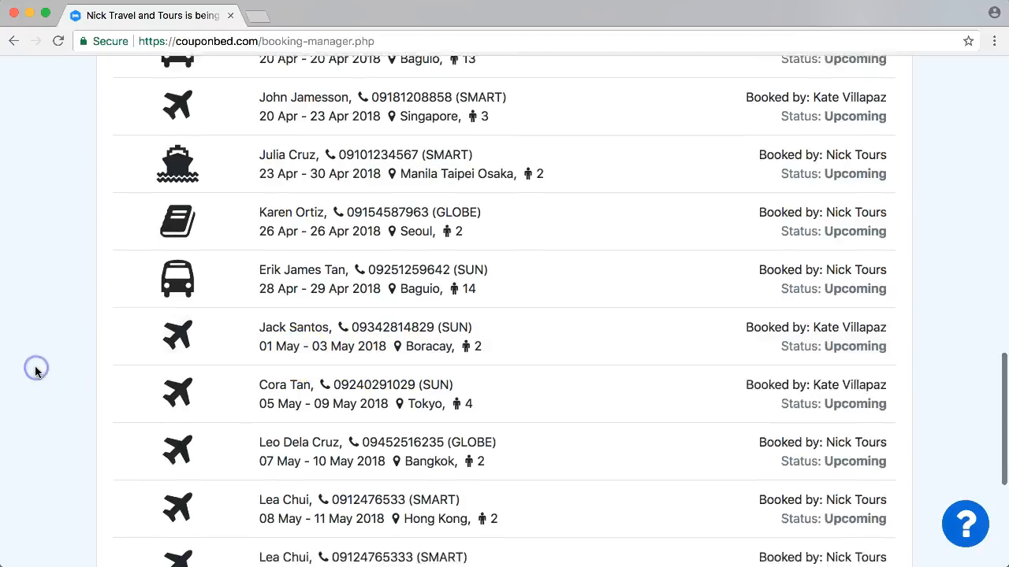
scroll(35, 372, up, 2)
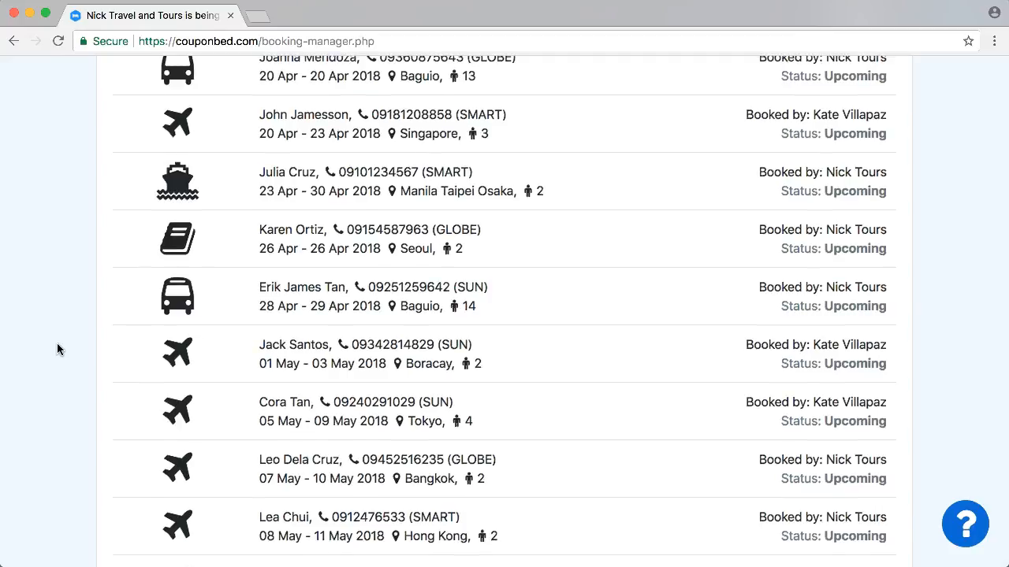
scroll(56, 347, up, 6)
scroll(57, 347, up, 20)
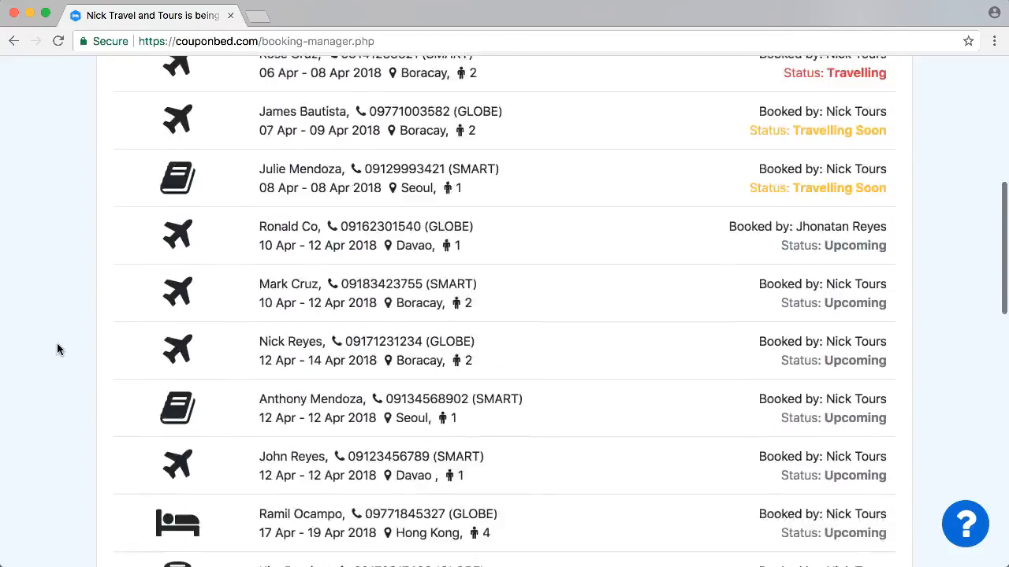
scroll(56, 349, up, 4)
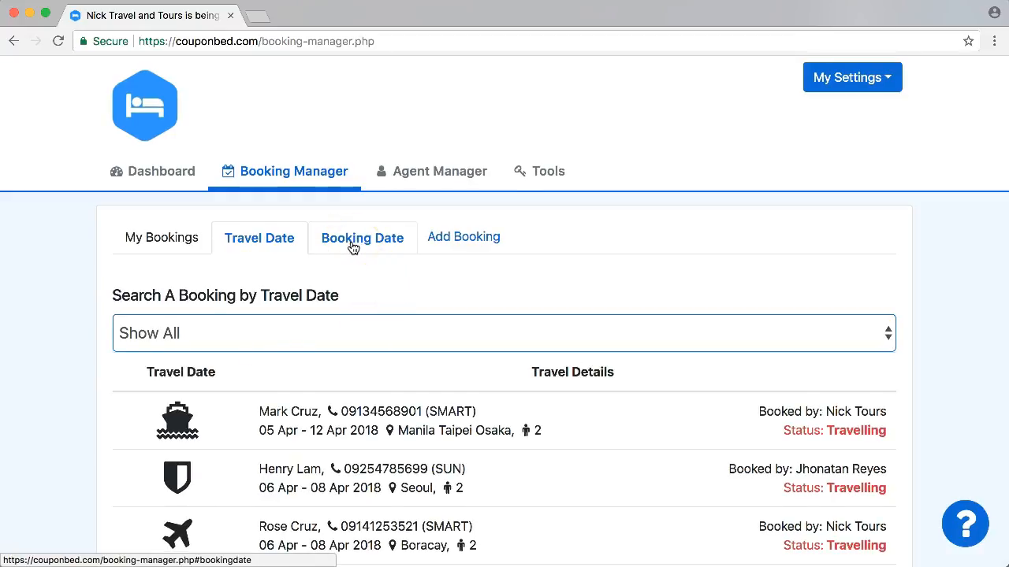
- Open the Add Booking form and enter Teletech as the company name
click(463, 239)
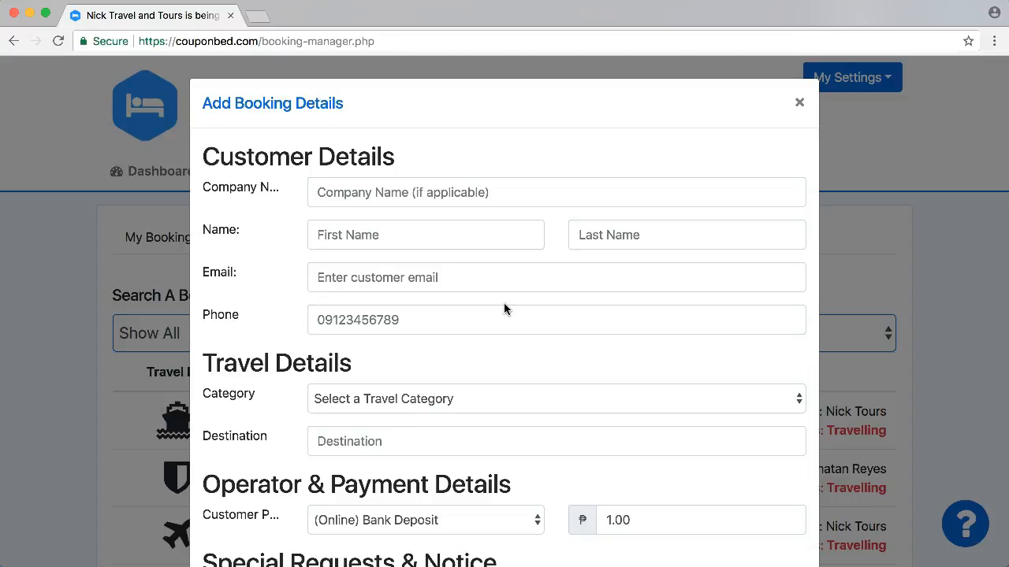
click(336, 197)
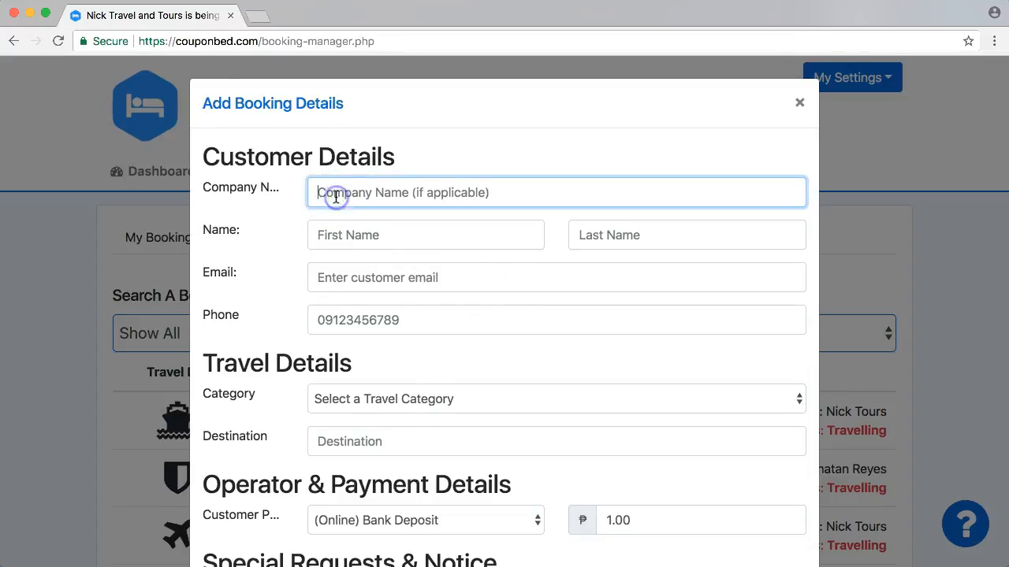
text(Telete)
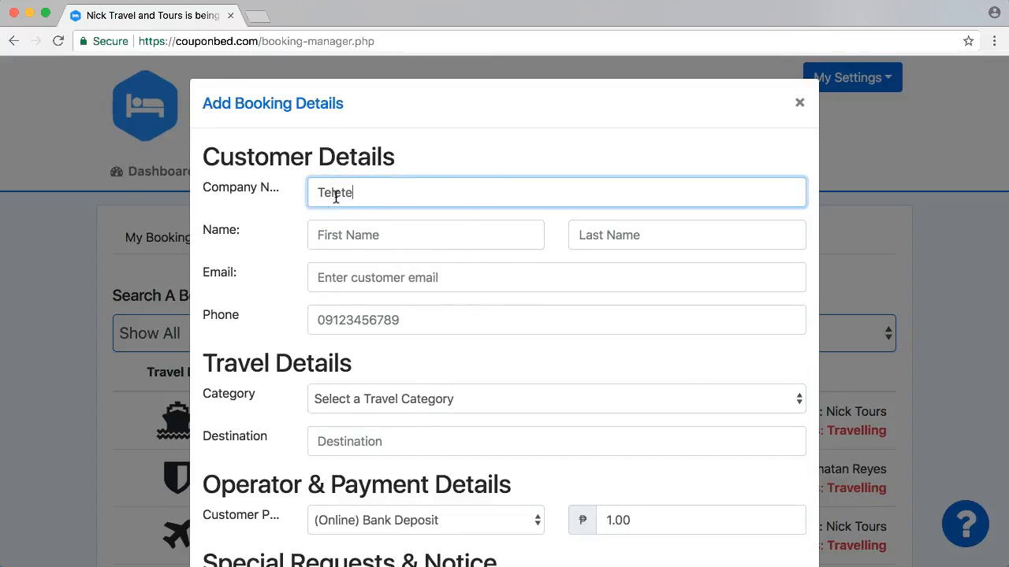
text(ch)
- Enter the customer's first name and last name
click(382, 231)
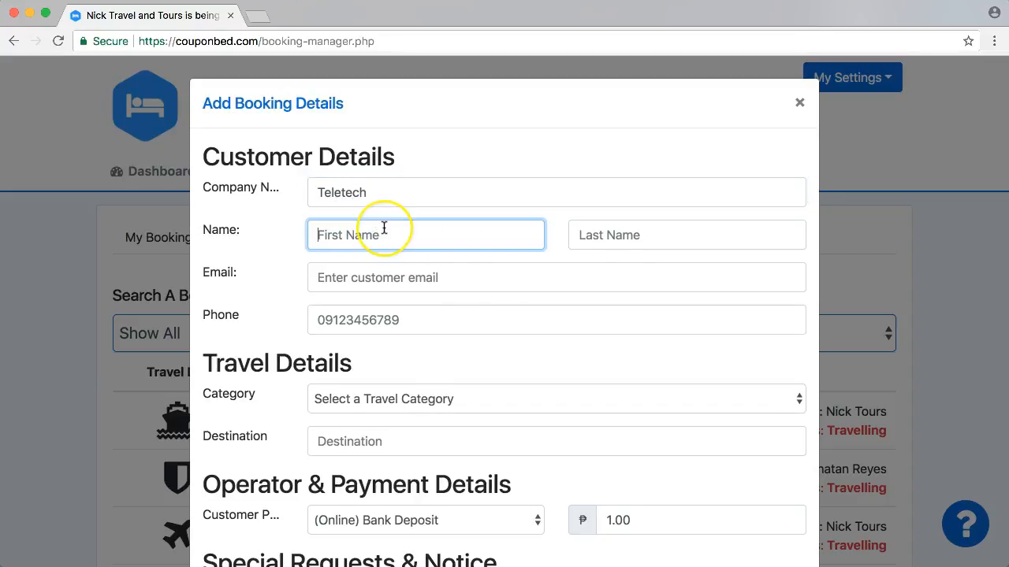
key(Tab)
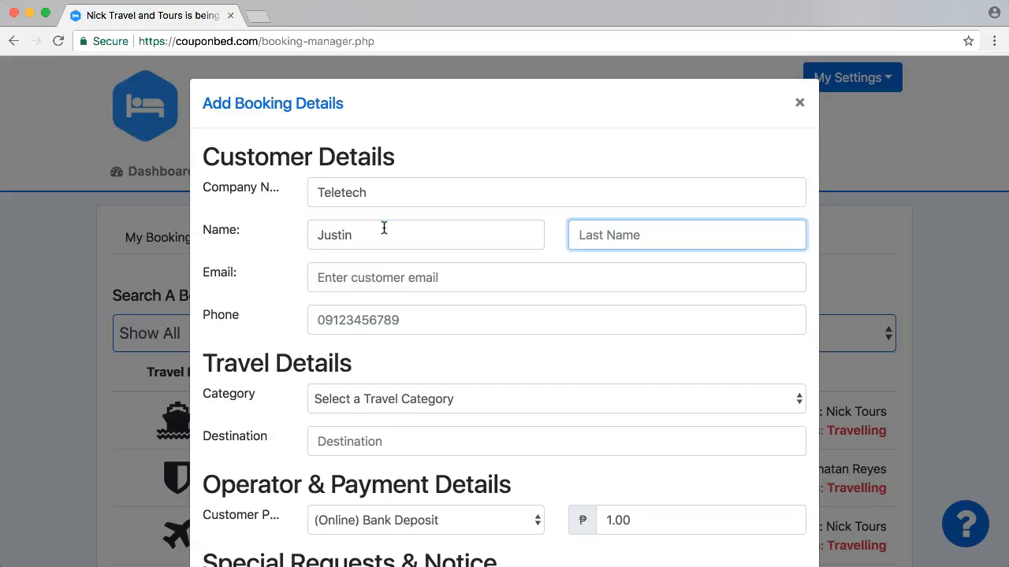
- Fill in the customer's e-mail address at the Teletech domain
click(379, 285)
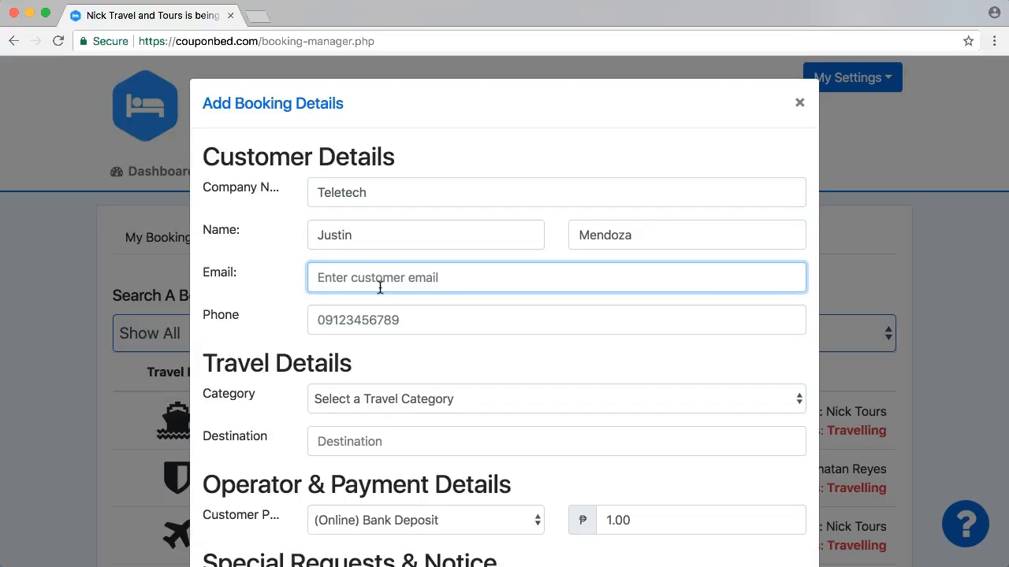
click(380, 288)
text(tel)
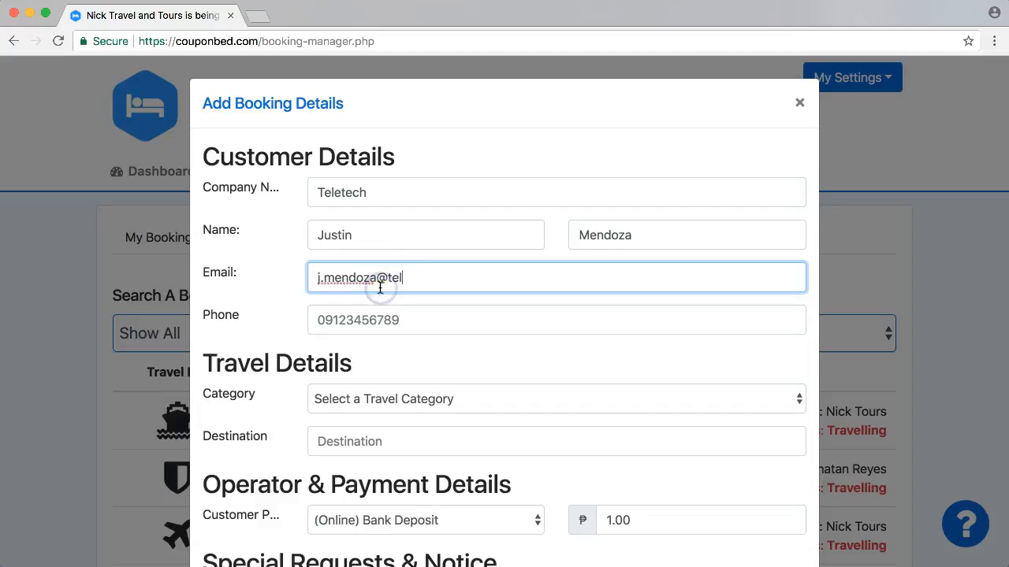
text(etech.com.ph)
click(490, 327)
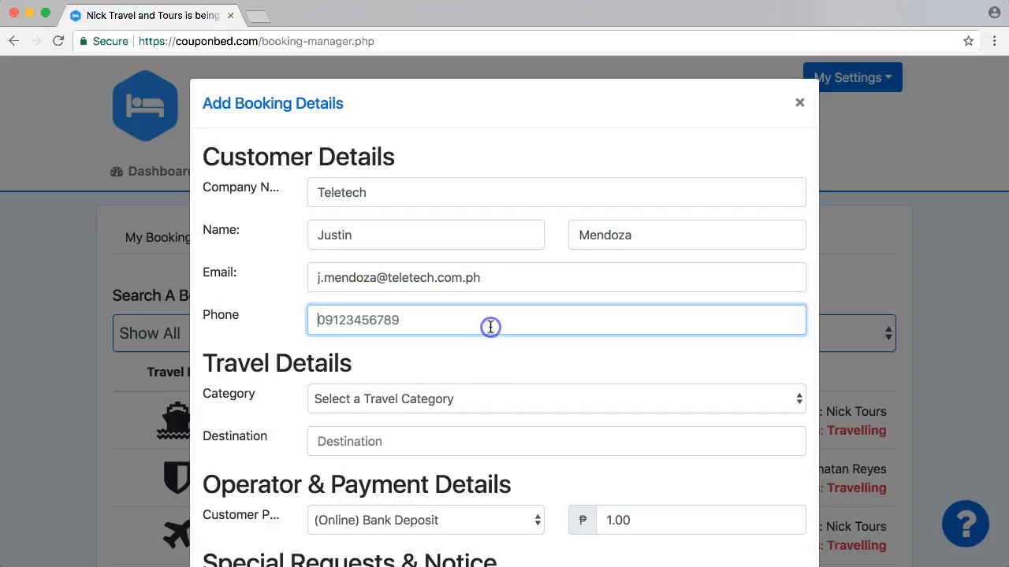
click(502, 288)
key(BackSpace)
key(BackSpace)
key(BackSpace)
text(.ph)
- Enter the customer's phone number
click(470, 326)
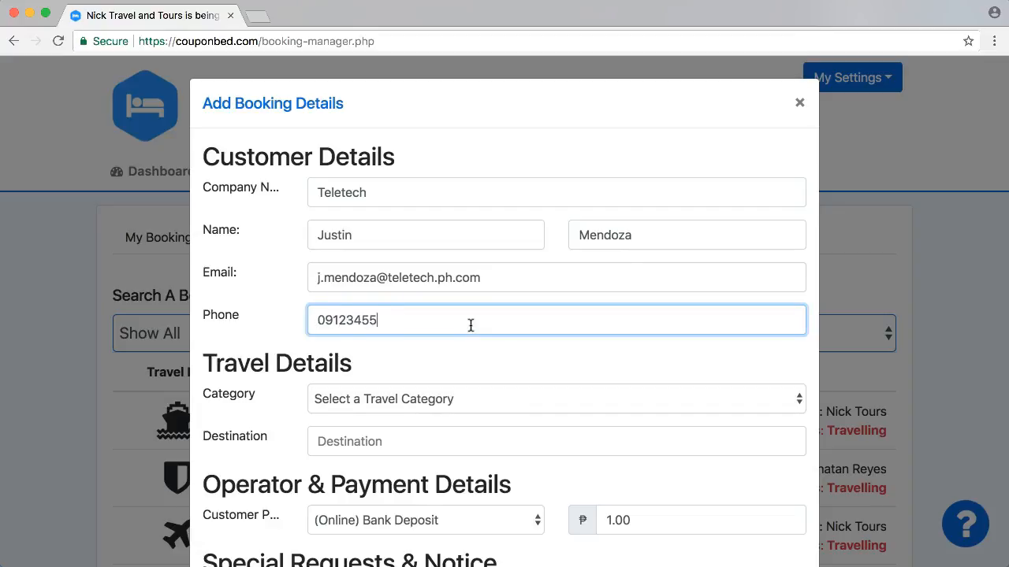
click(351, 316)
key(Right)
key(Right)
key(Right)
text(8)
- Set the travel category to Van Tour
click(327, 442)
click(417, 353)
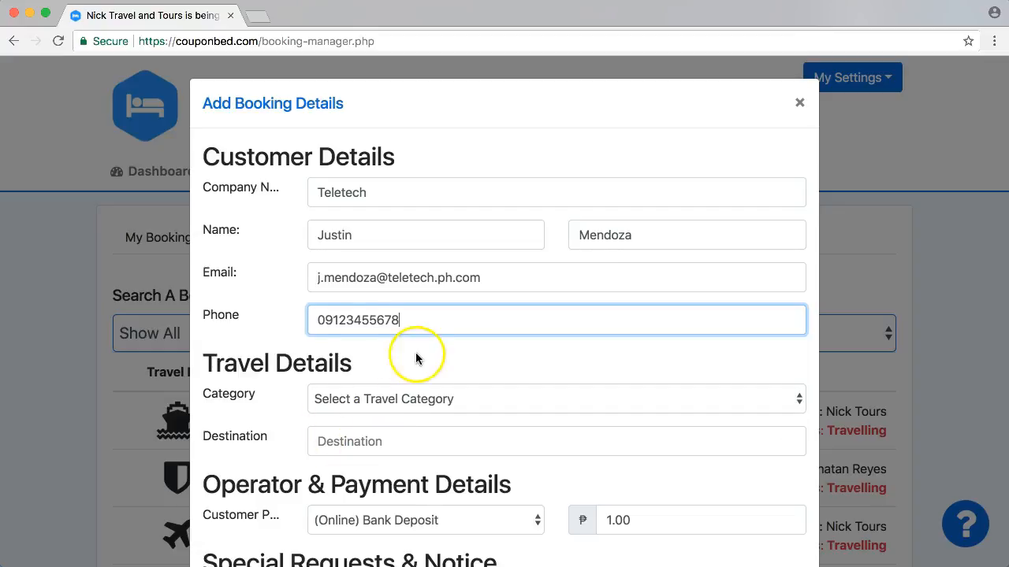
scroll(417, 357, down, 3)
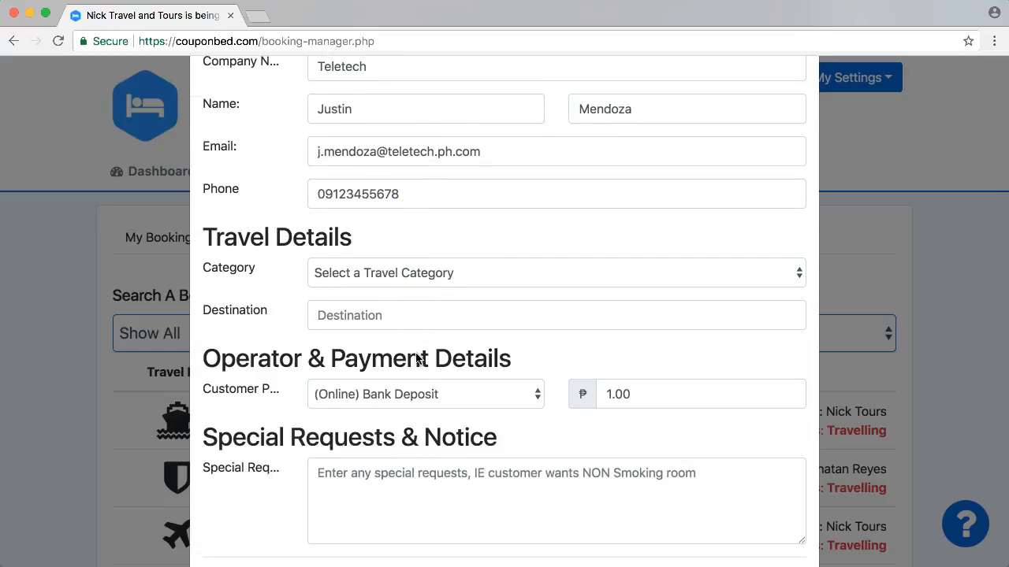
click(376, 271)
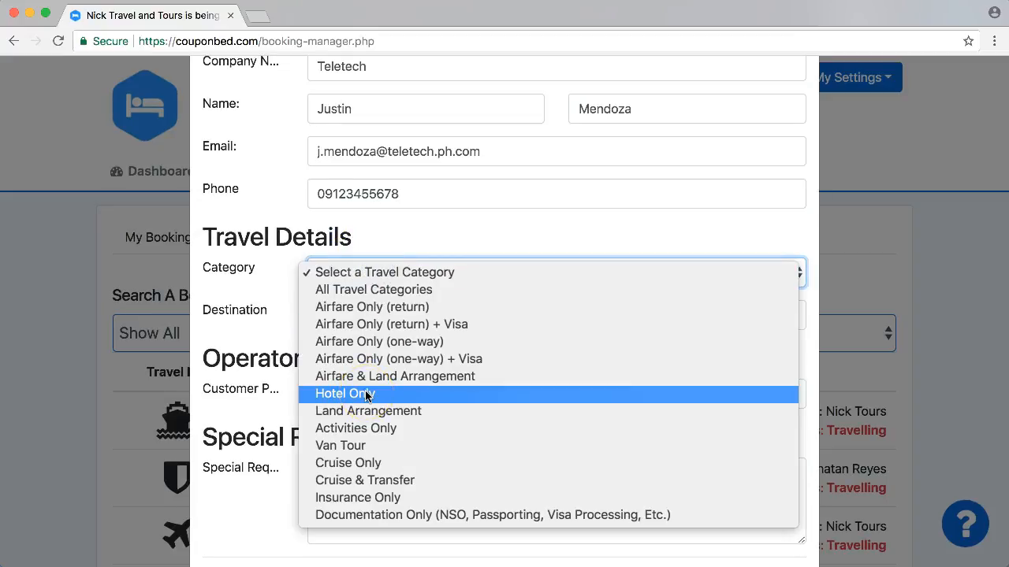
click(381, 444)
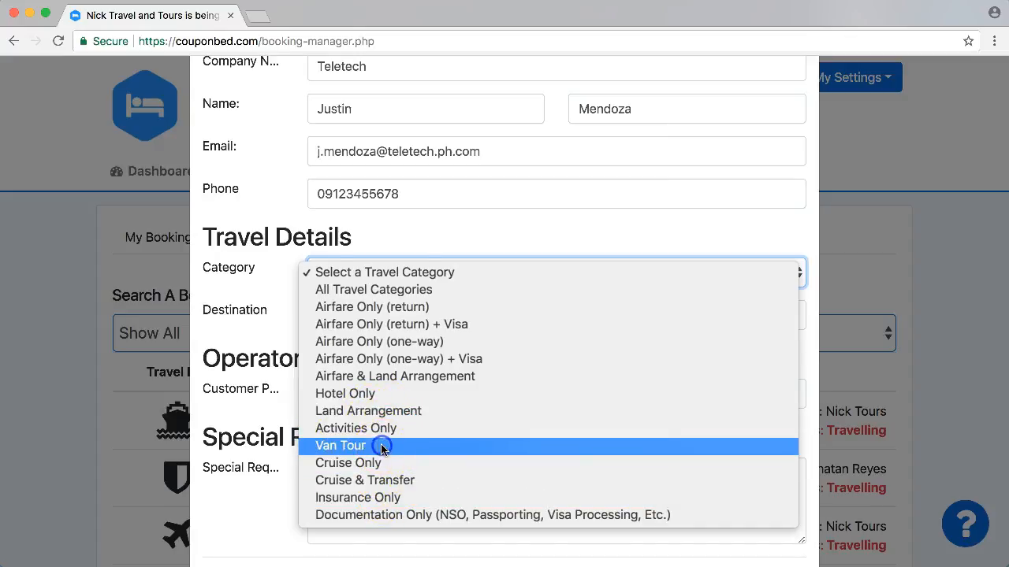
click(483, 227)
- Enter Tanay Masungi as the destination
scroll(472, 233, down, 2)
click(443, 244)
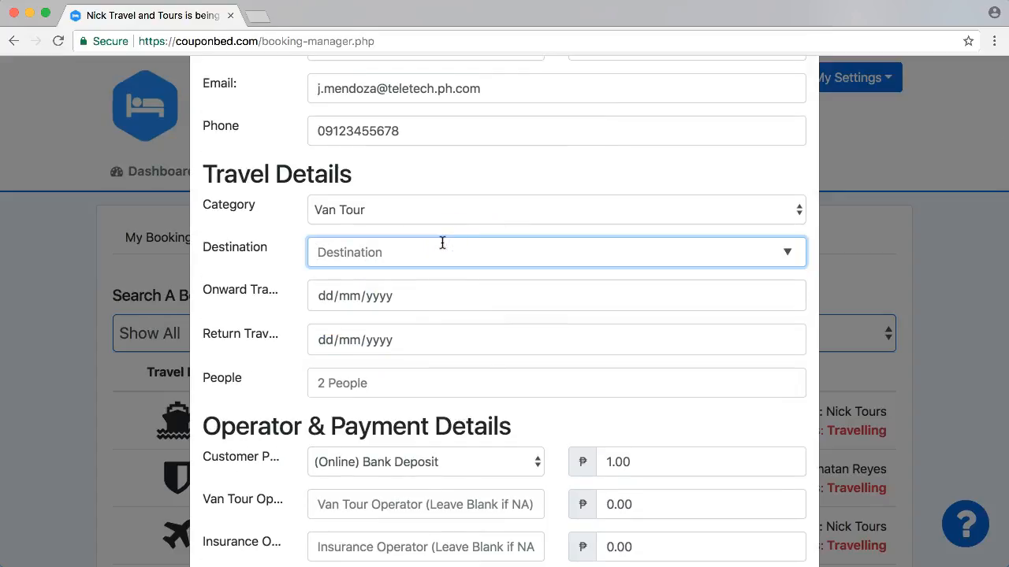
text(Tanay Masungi)
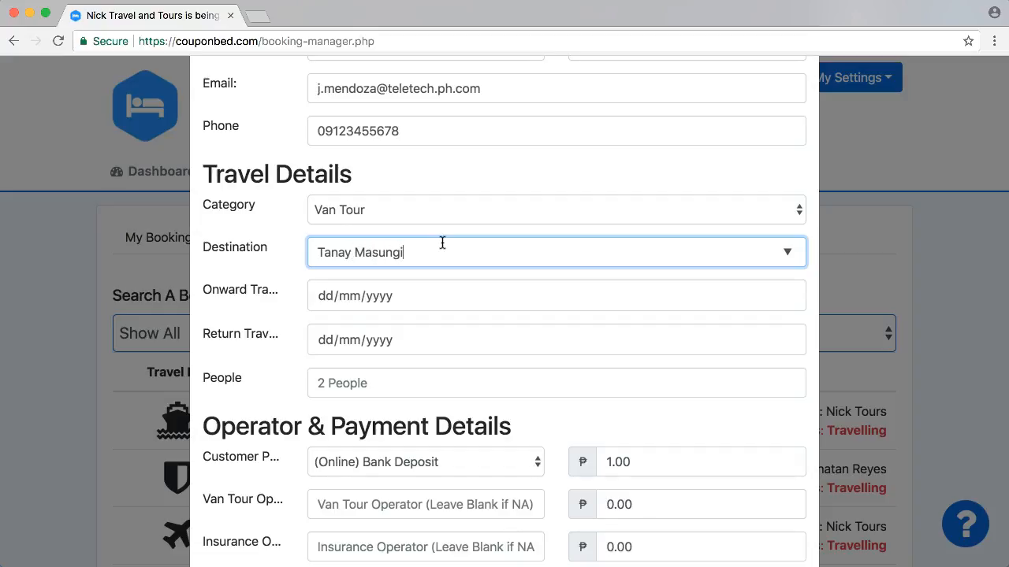
- Set both onward and return travel dates to 26/04/2018 and the number of people to 18
click(786, 296)
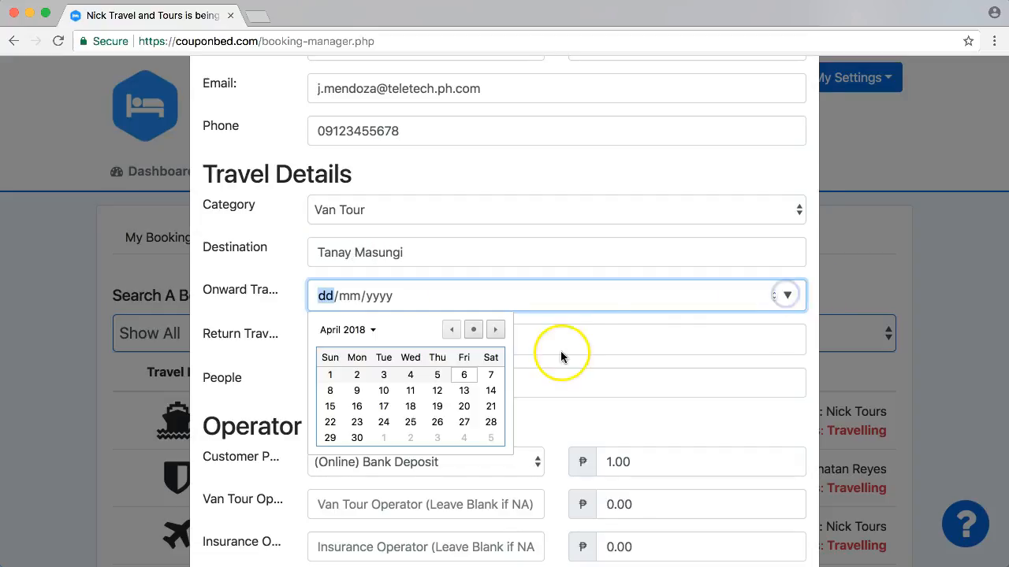
click(436, 423)
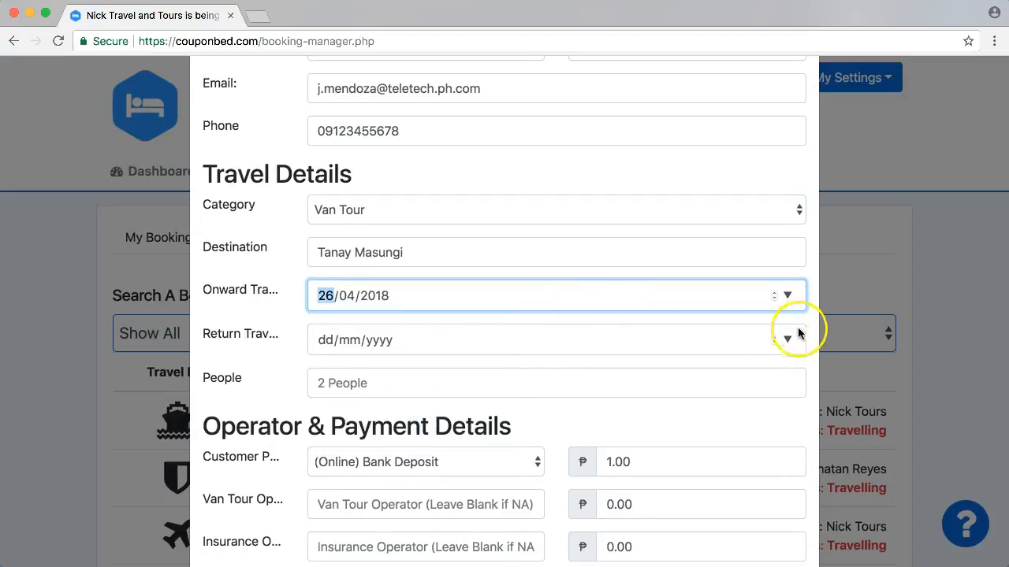
click(786, 339)
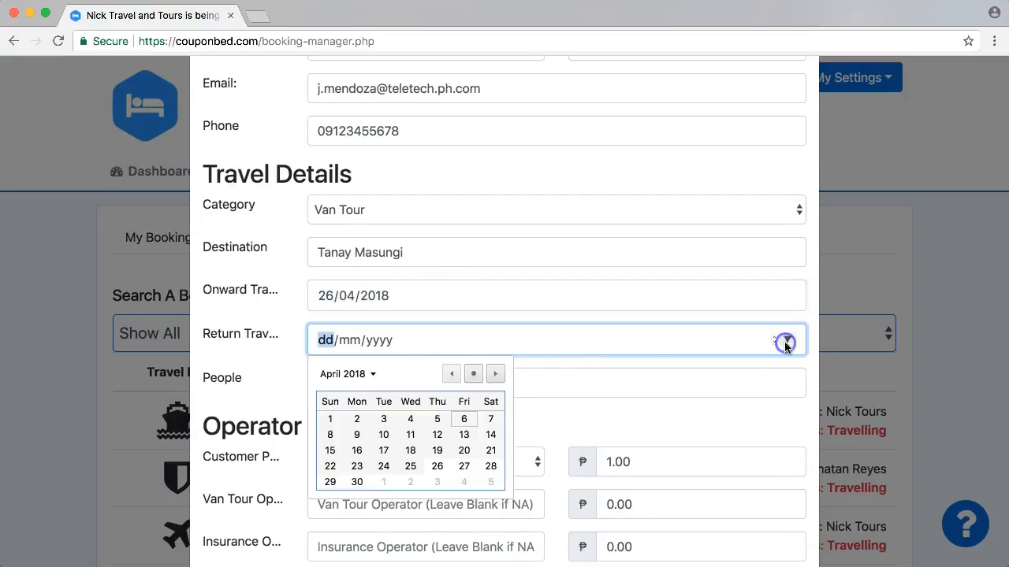
click(437, 467)
click(397, 383)
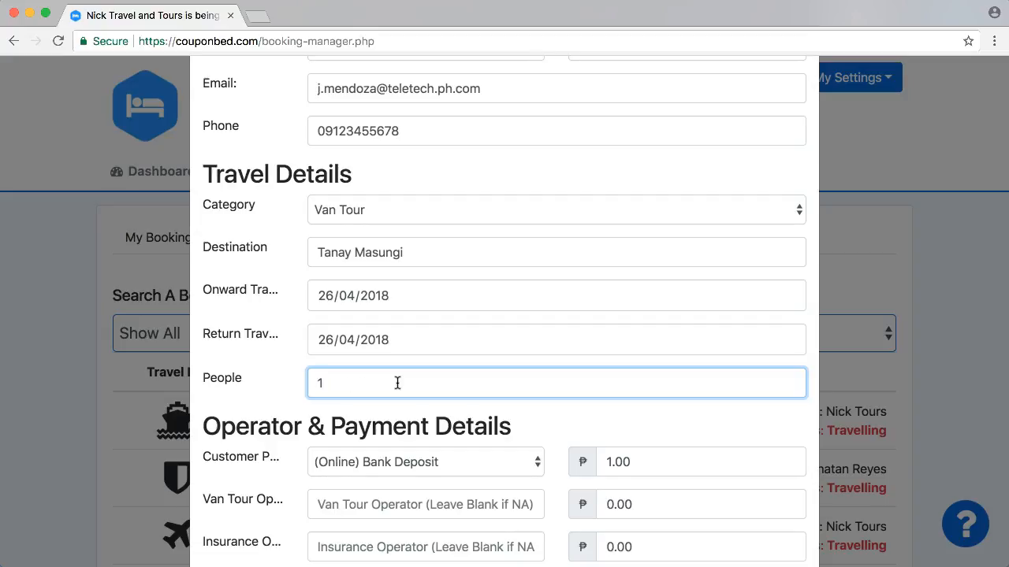
click(575, 416)
- Set the customer payment amount to 10000
scroll(597, 423, down, 5)
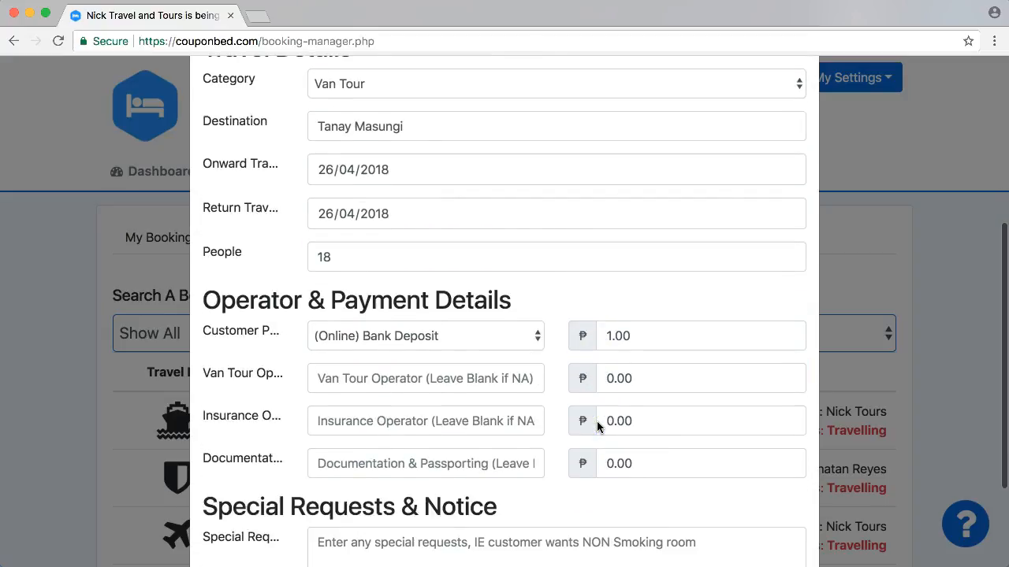
drag(604, 304, 640, 298)
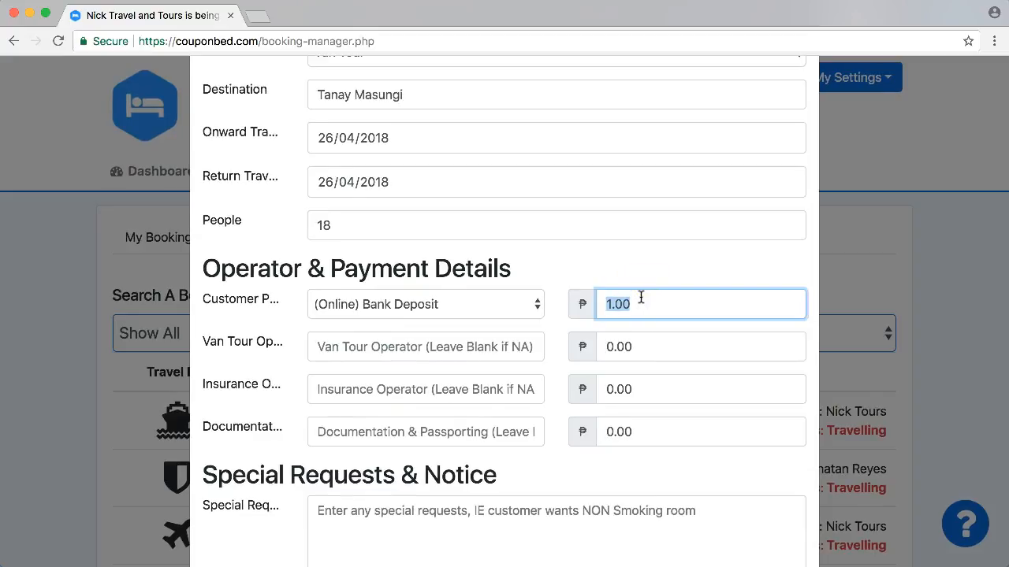
text(1)
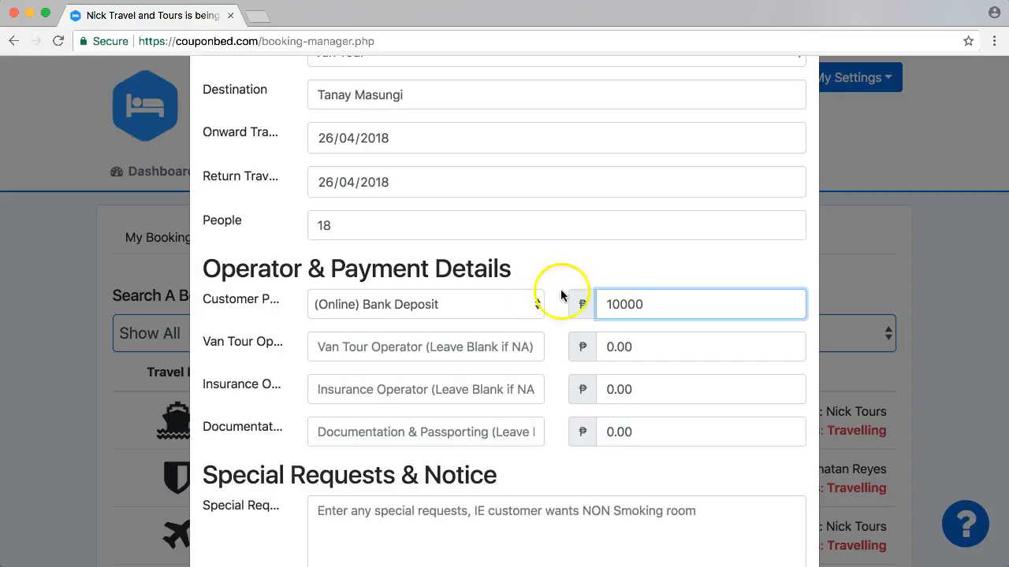
- Choose Van Rental Services as the van tour operator and set its cost to 7000
click(464, 345)
text(Van)
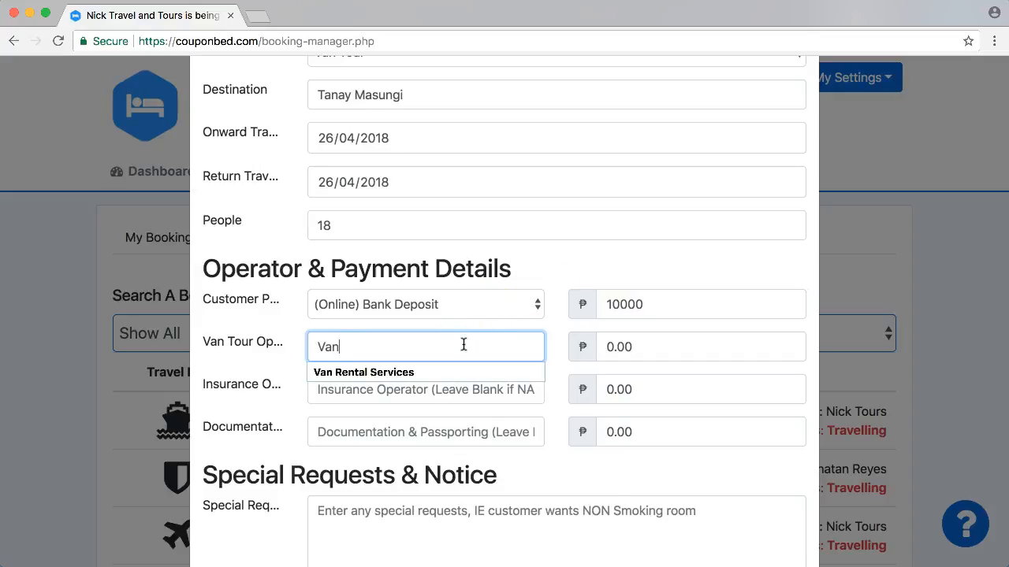
key(Down)
key(Tab)
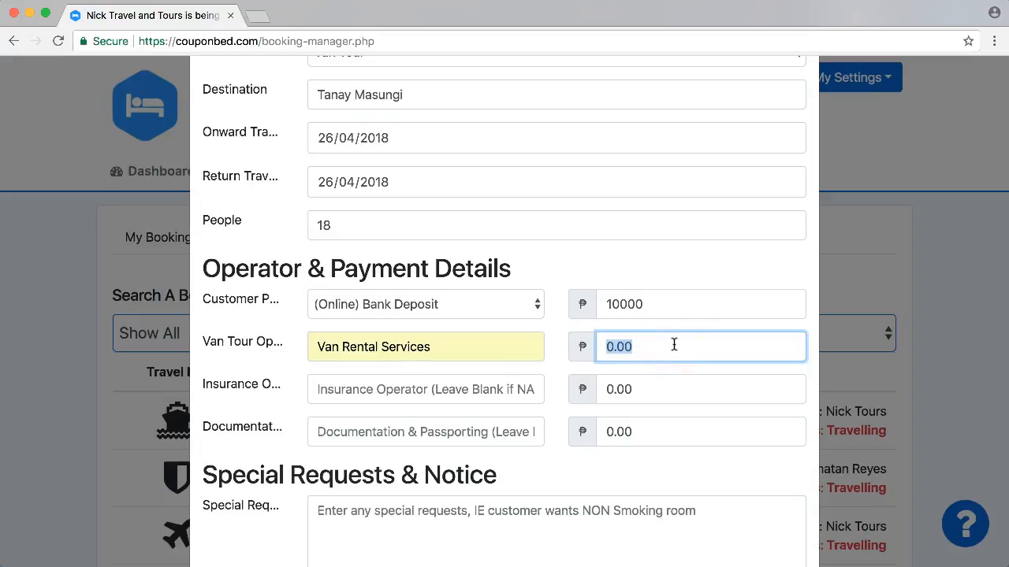
text(7000)
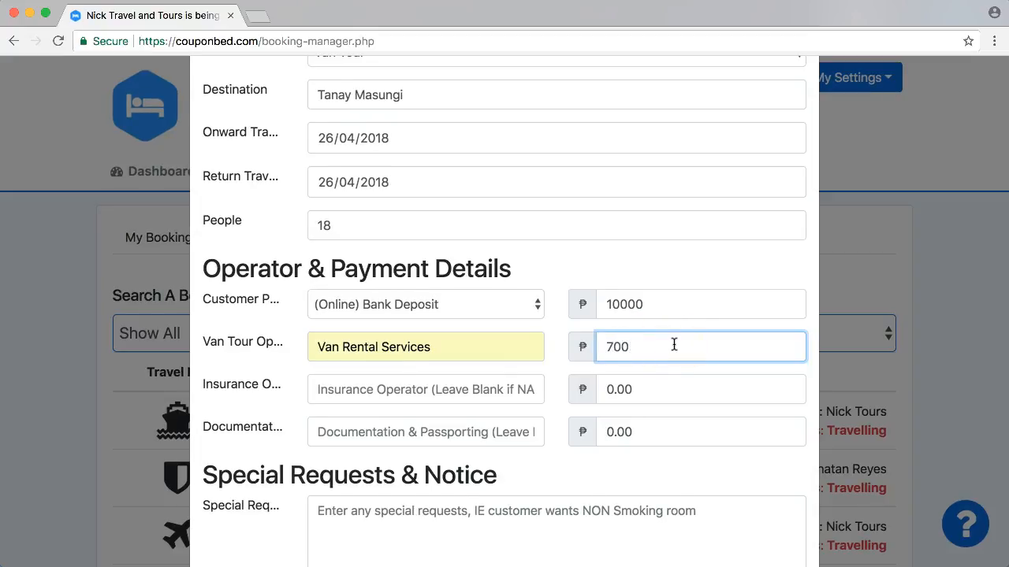
- Enter the special request "Pick up time is 4 AM in the morning and drop off time is estimated at 8 PM on the same day." and save the booking
click(626, 493)
scroll(625, 493, down, 3)
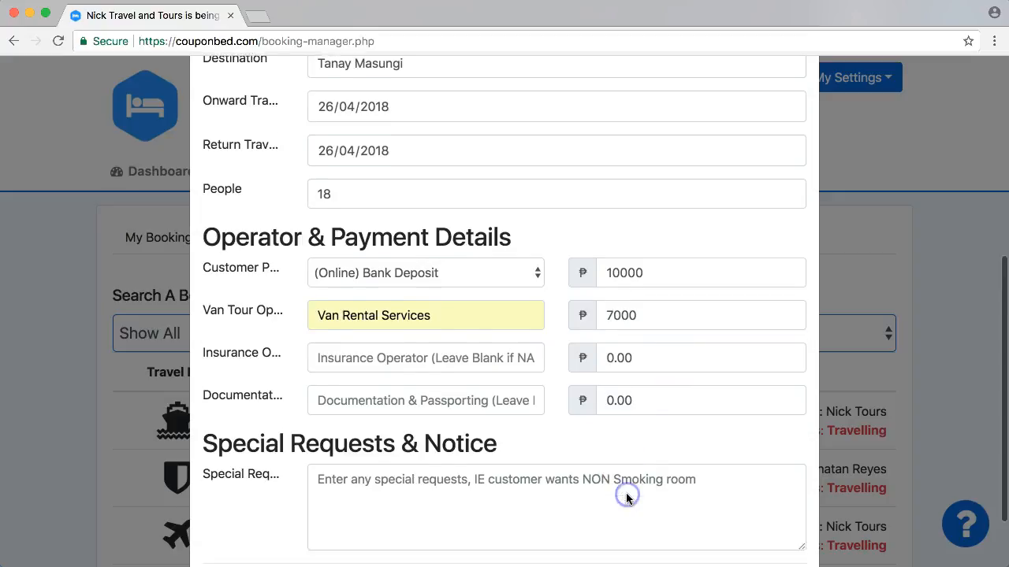
click(505, 452)
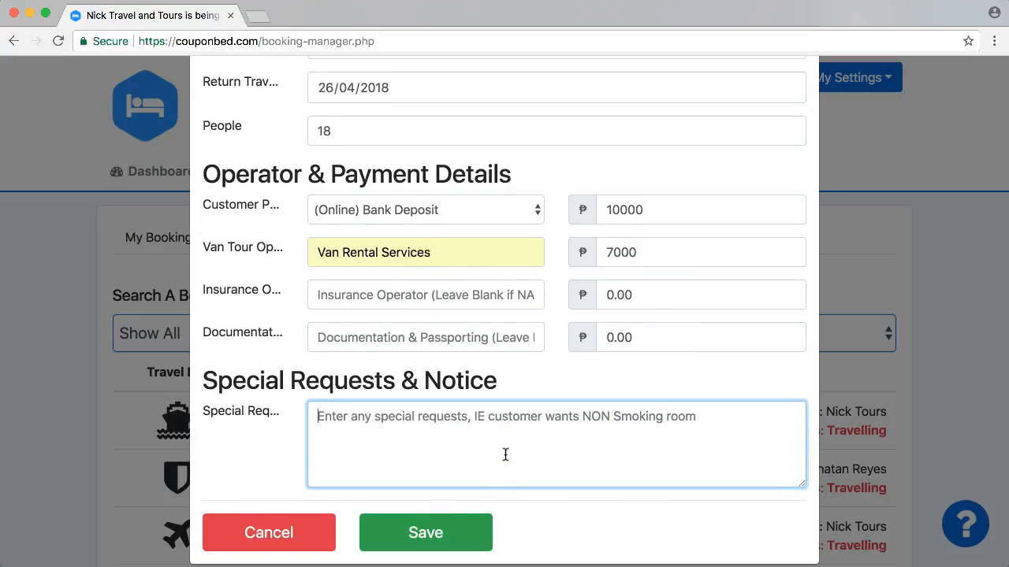
text(Pick up time is 4 AM)
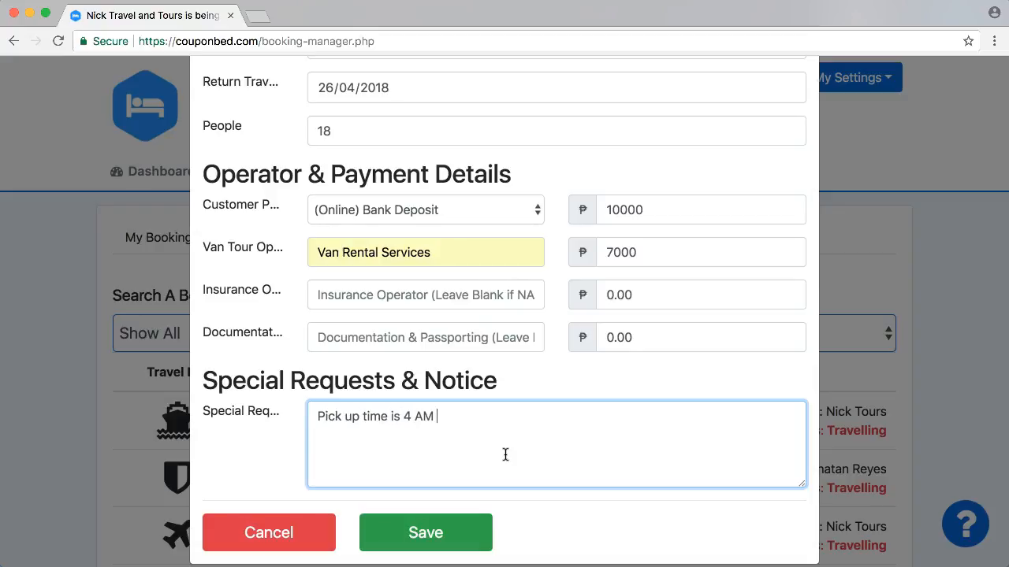
text( in the morning and drop off time is)
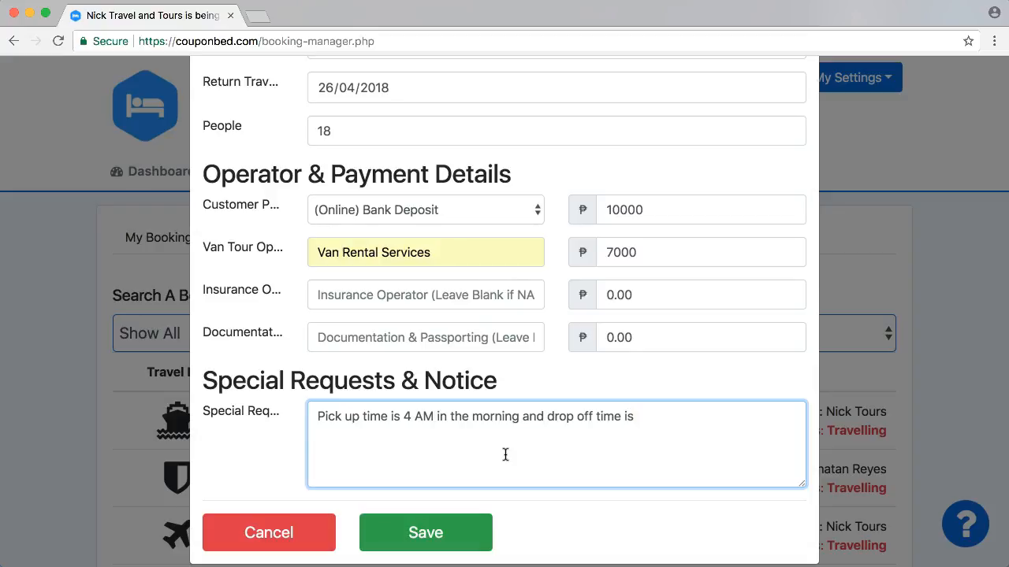
text(estimated at 8 PM)
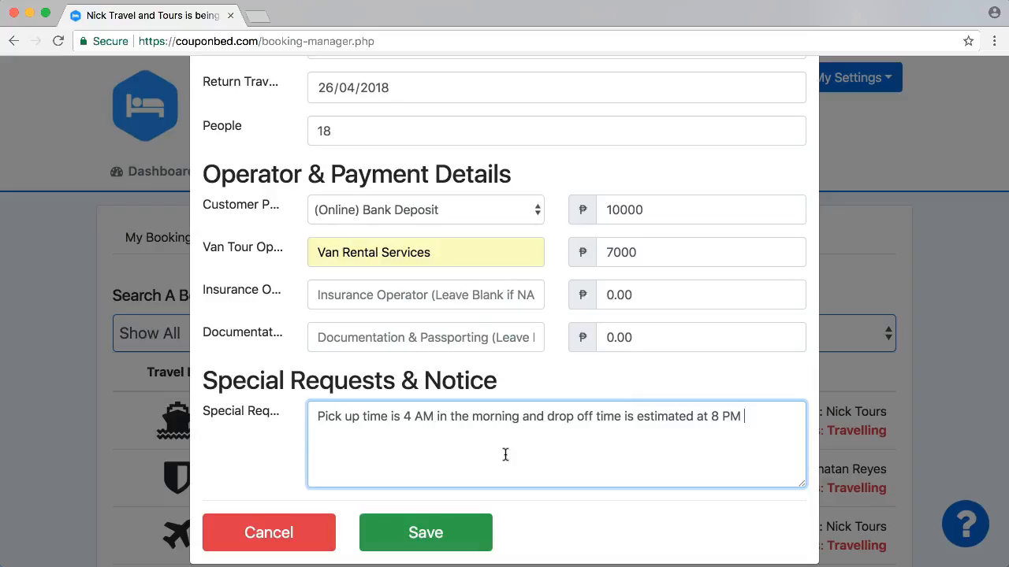
text(e same day.)
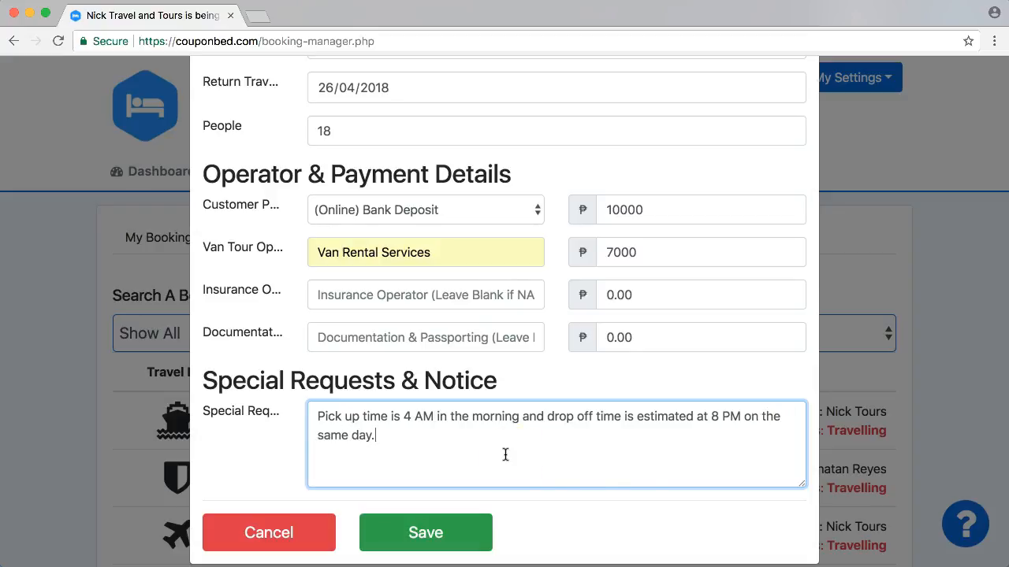
click(627, 184)
click(420, 533)
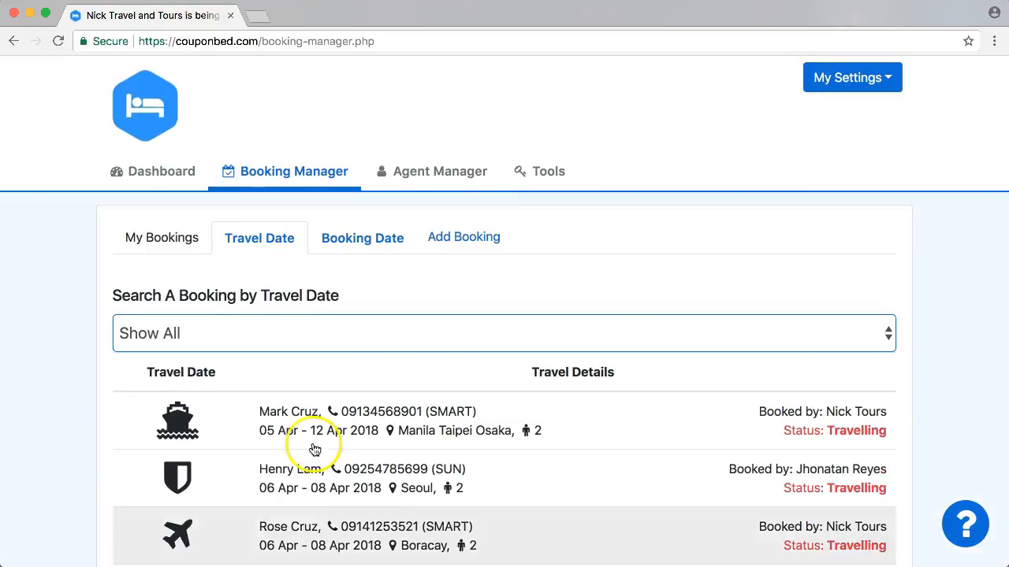
- Find the new Tanay Masungi van booking in the travel date list and open its details
scroll(58, 346, down, 5)
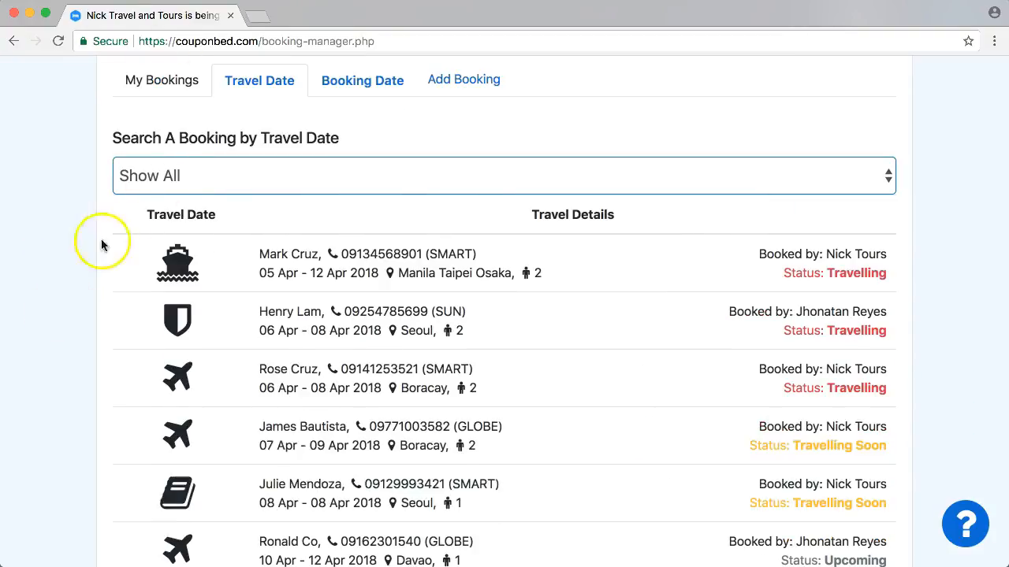
scroll(83, 254, down, 2)
scroll(85, 260, down, 12)
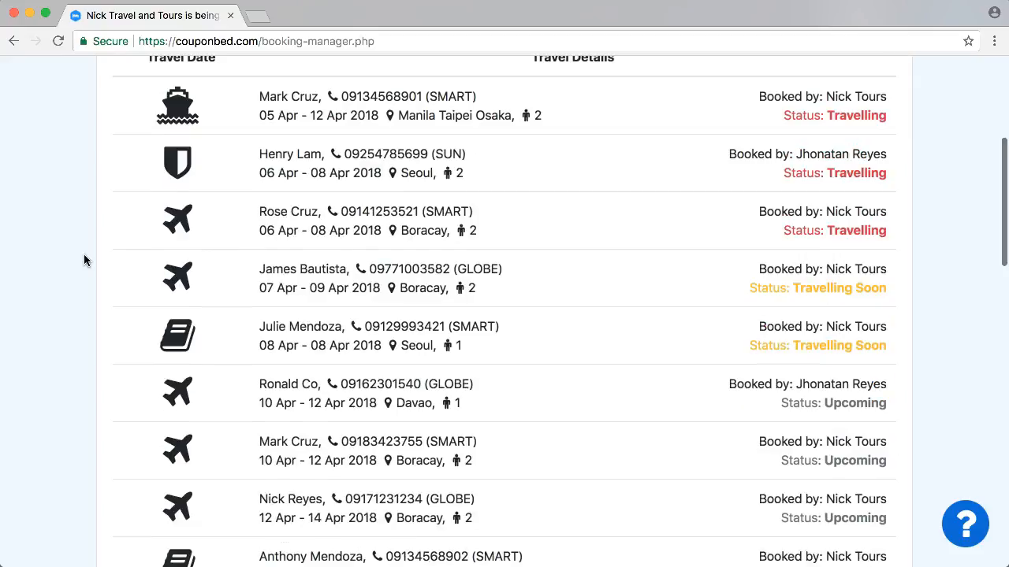
scroll(85, 260, down, 17)
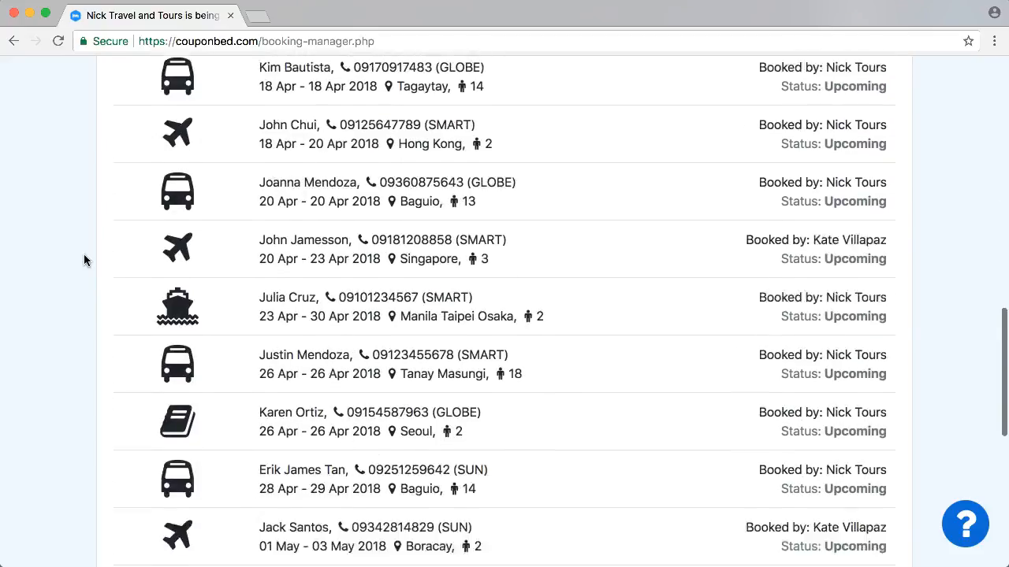
scroll(85, 260, up, 1)
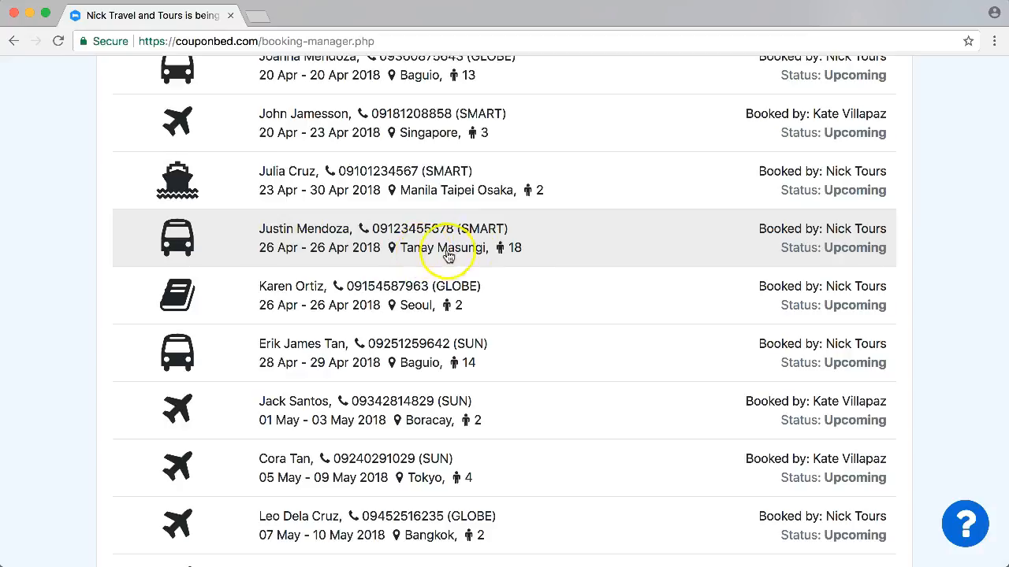
click(561, 249)
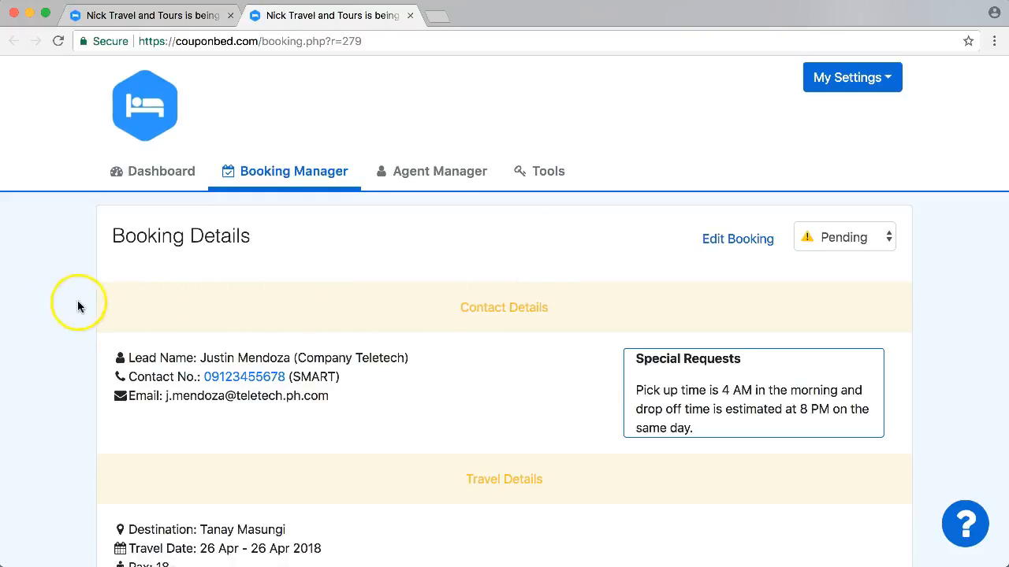
- Review the booking's contact, travel and payment details including the mark-up
scroll(76, 324, down, 2)
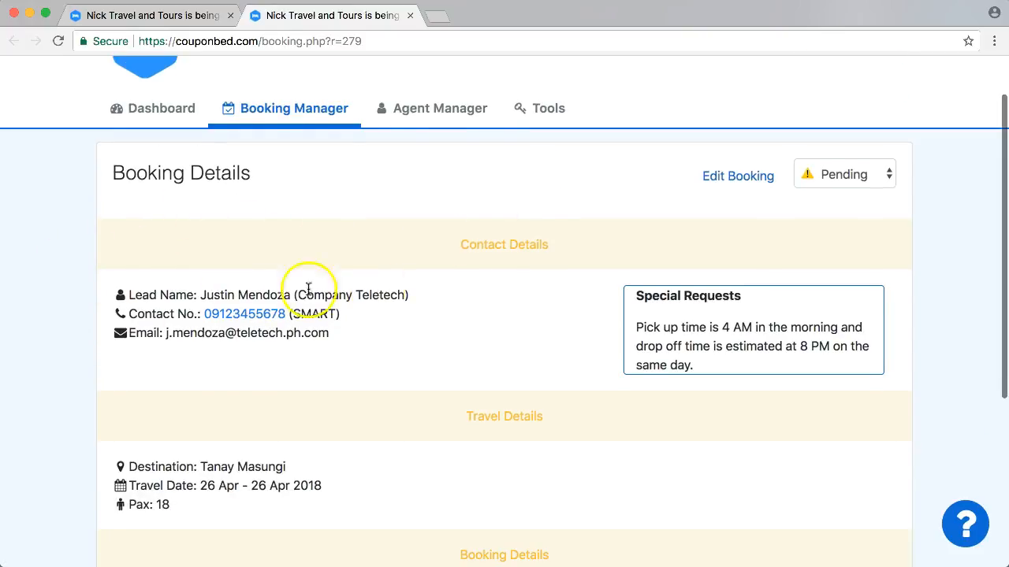
scroll(221, 350, down, 2)
scroll(509, 300, down, 1)
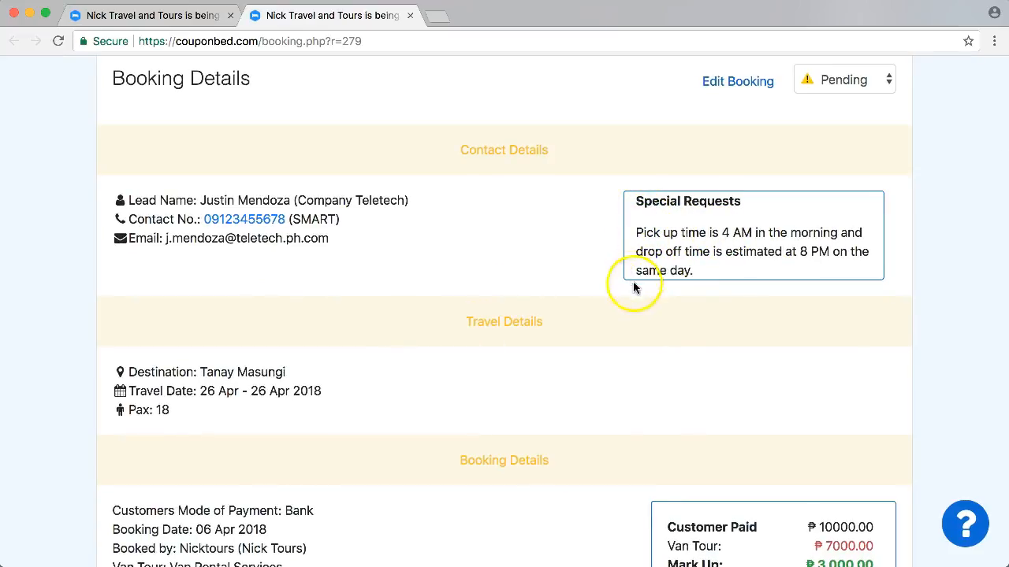
scroll(700, 323, down, 2)
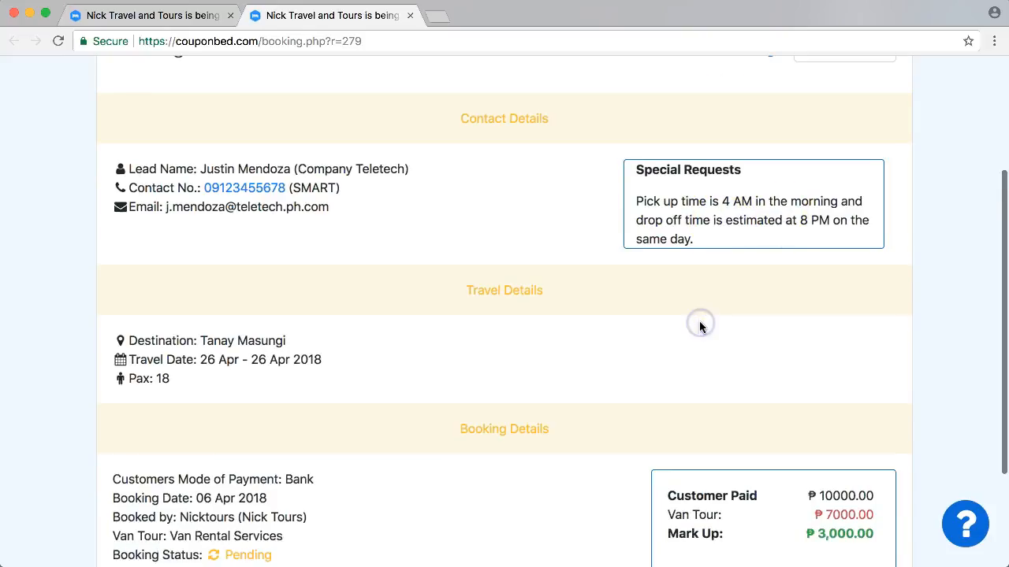
scroll(699, 327, down, 3)
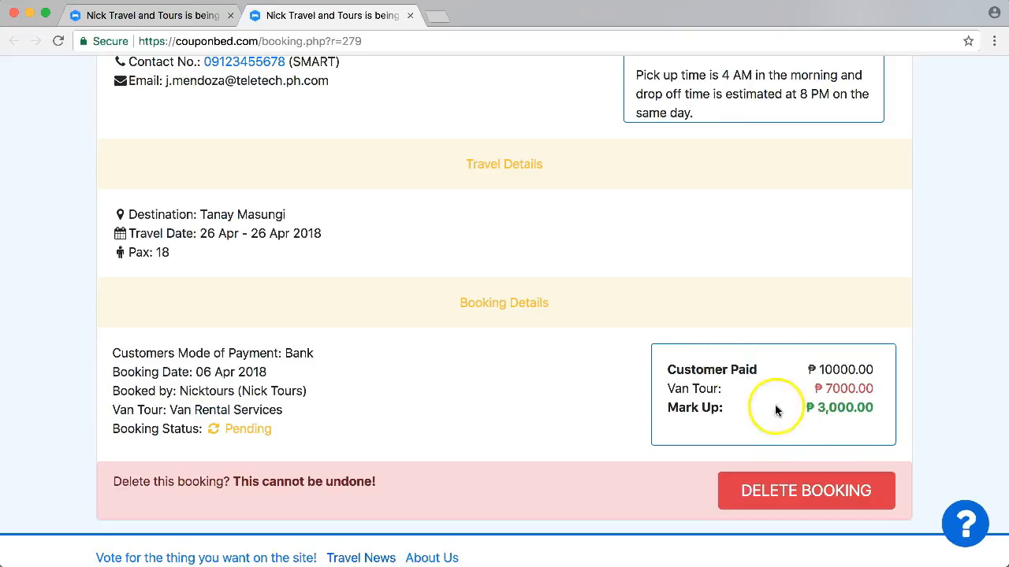
scroll(702, 401, up, 10)
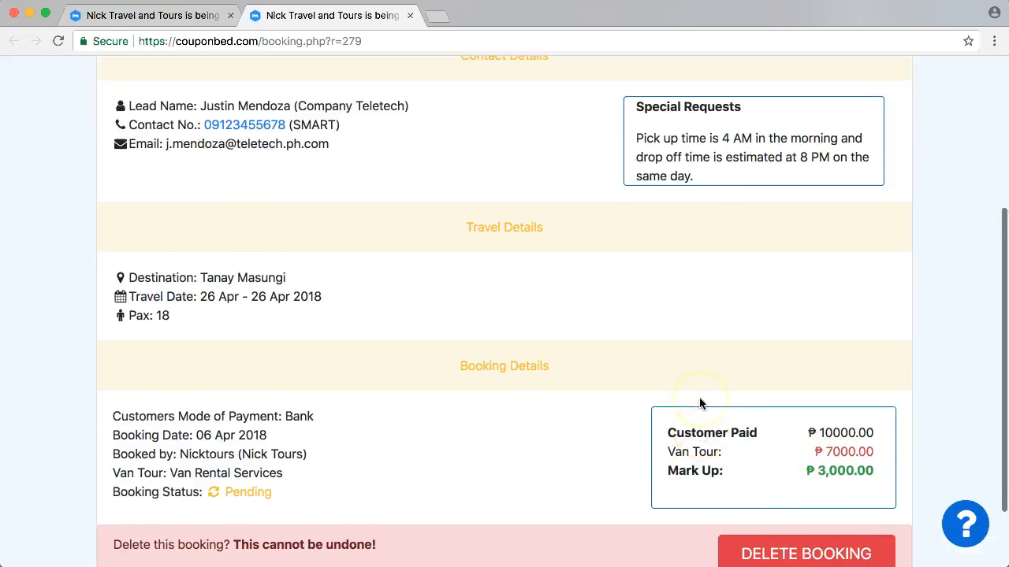
- Switch to the Booking Manager's Booking Date view and review the April 2018 bookings and totals
click(186, 173)
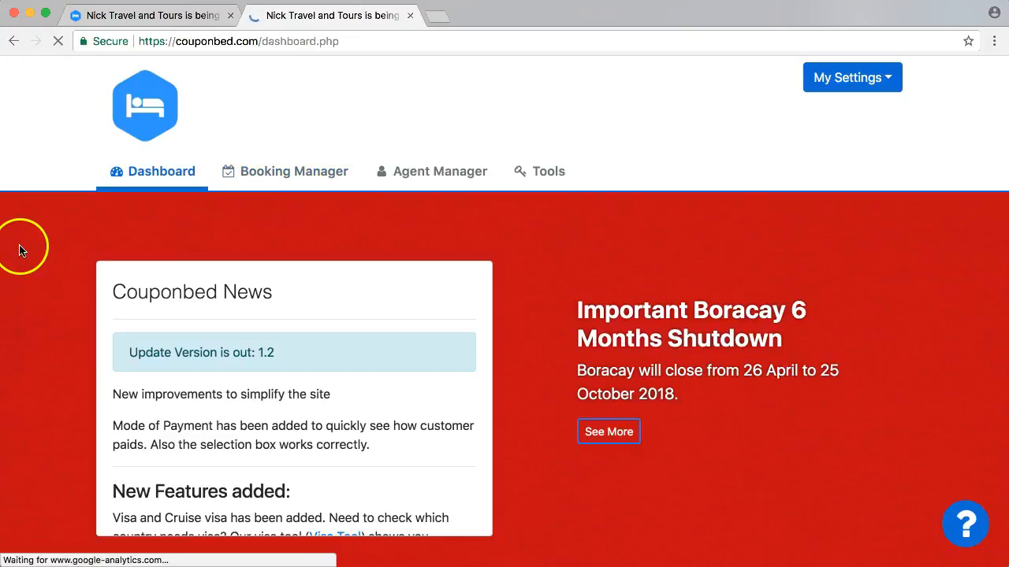
click(433, 170)
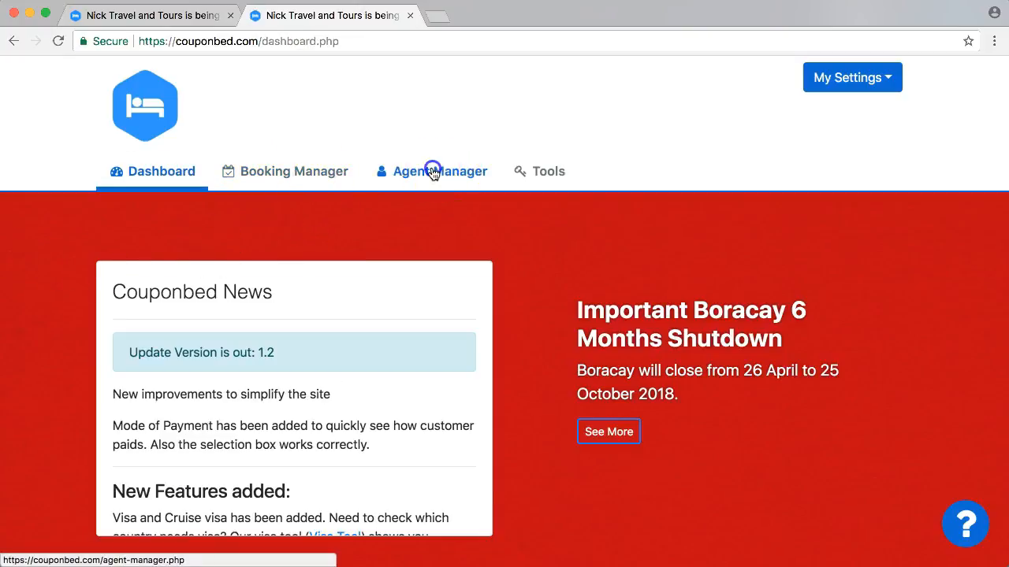
click(310, 168)
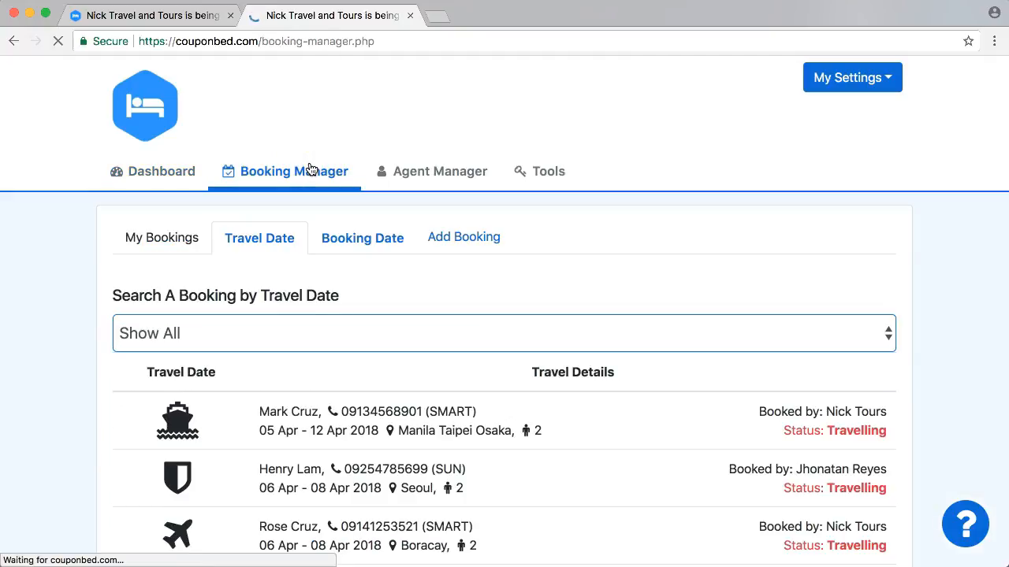
click(379, 240)
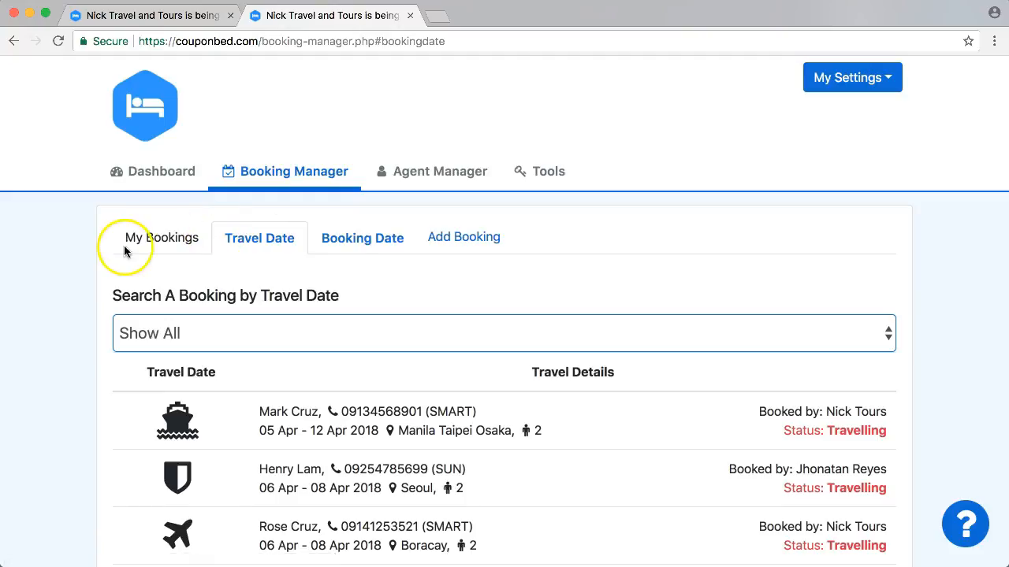
click(363, 245)
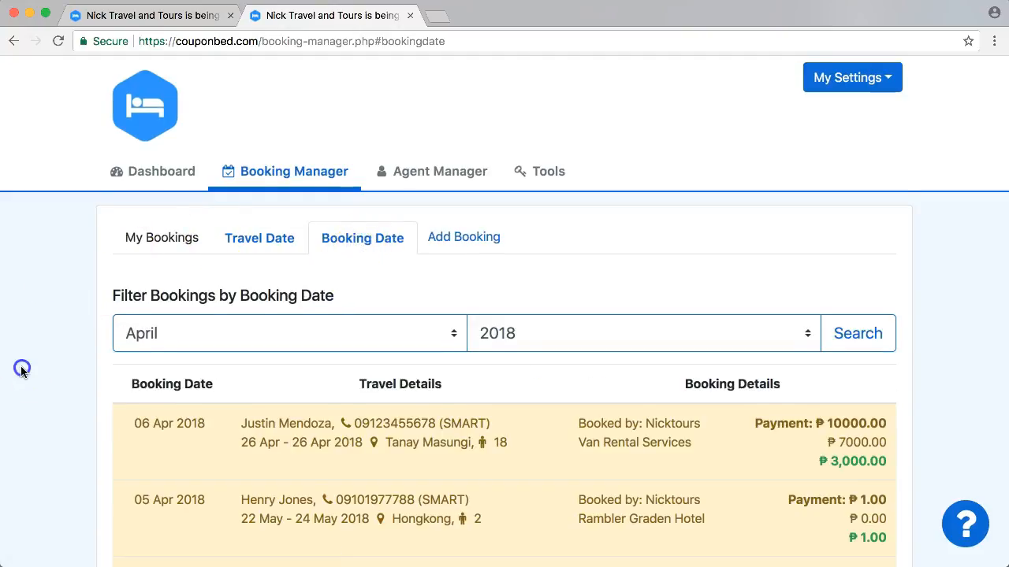
scroll(31, 374, down, 2)
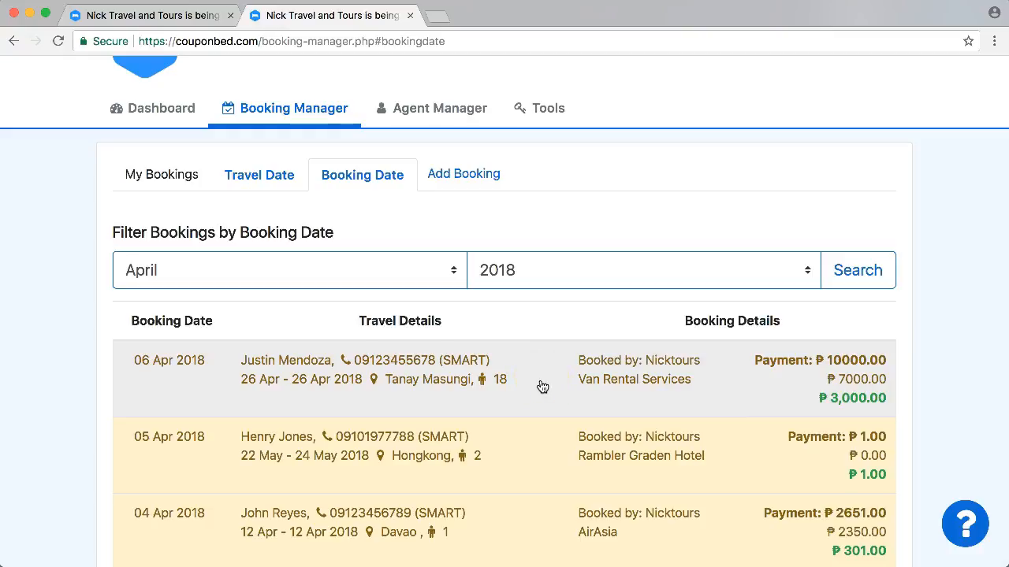
scroll(775, 431, down, 1)
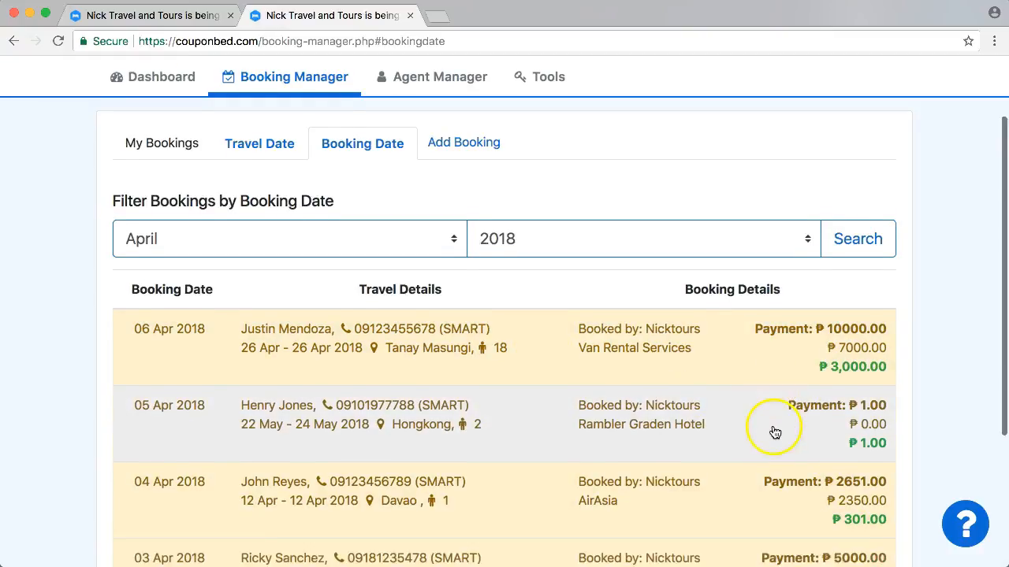
scroll(774, 432, down, 4)
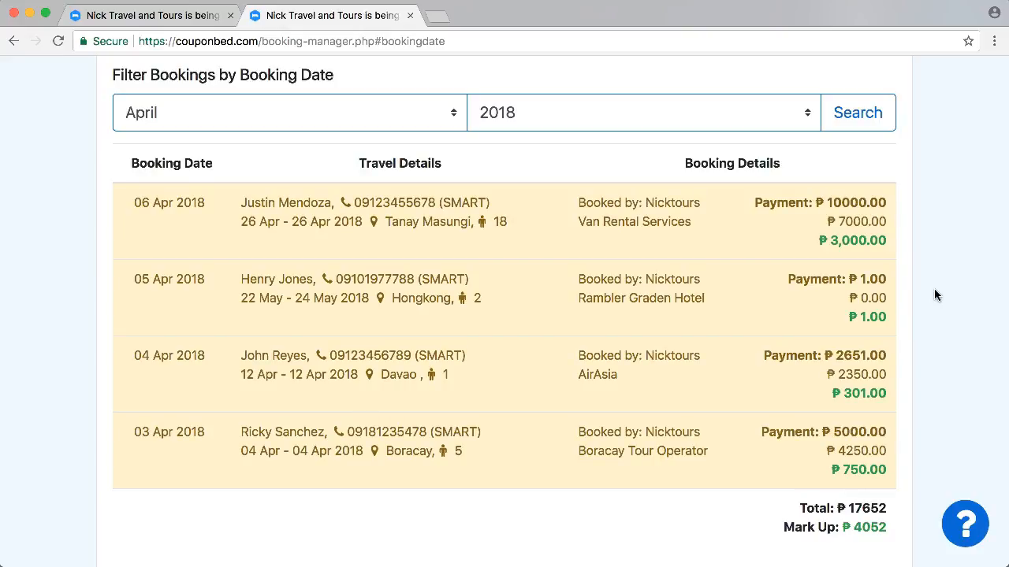
scroll(935, 295, up, 5)
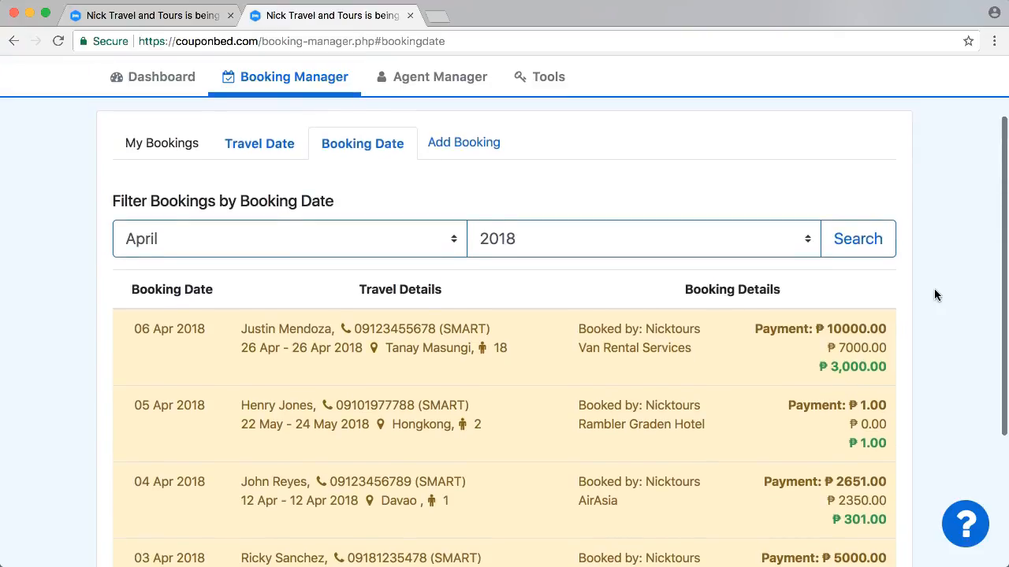
scroll(936, 295, up, 2)
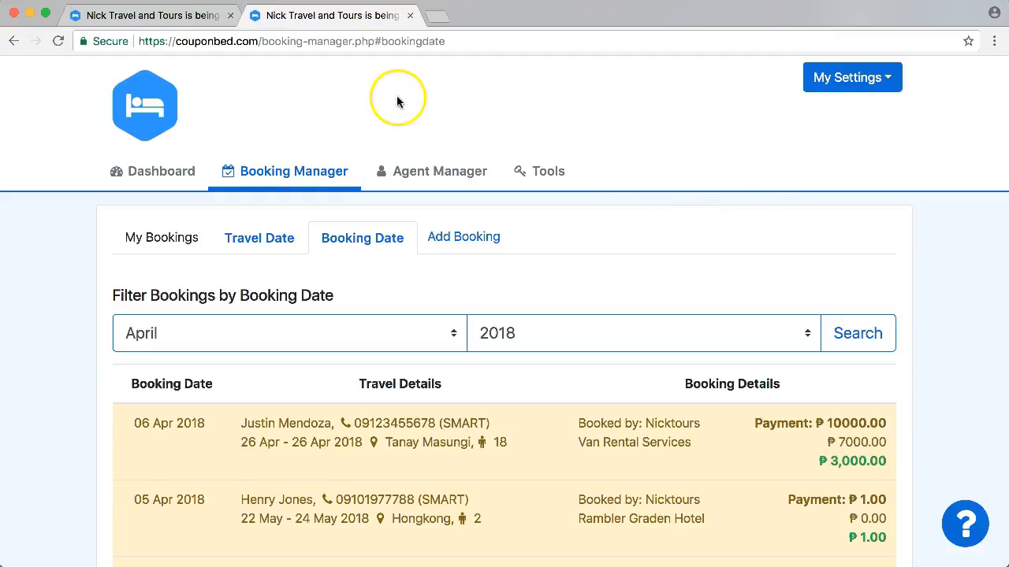
- Go to the couponbed.com home page and open Sign Up Now
drag(267, 41, 479, 48)
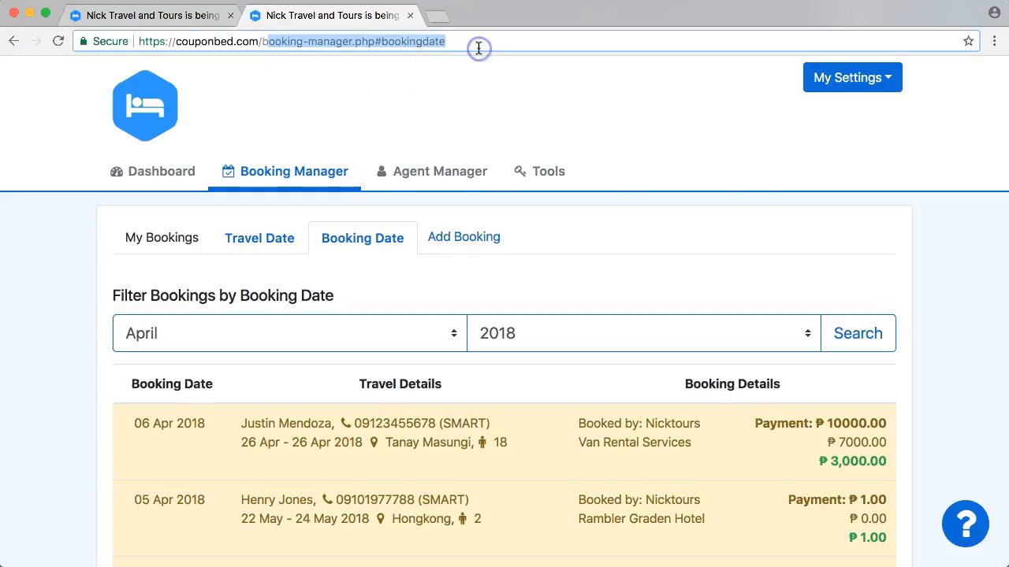
key(BackSpace)
key(BackSpace)
key(Return)
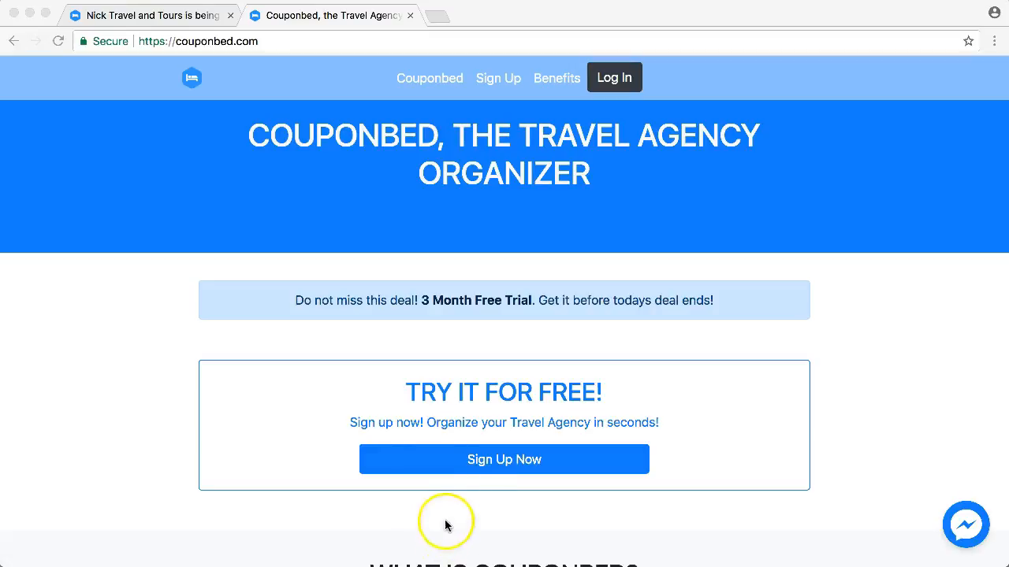
click(535, 466)
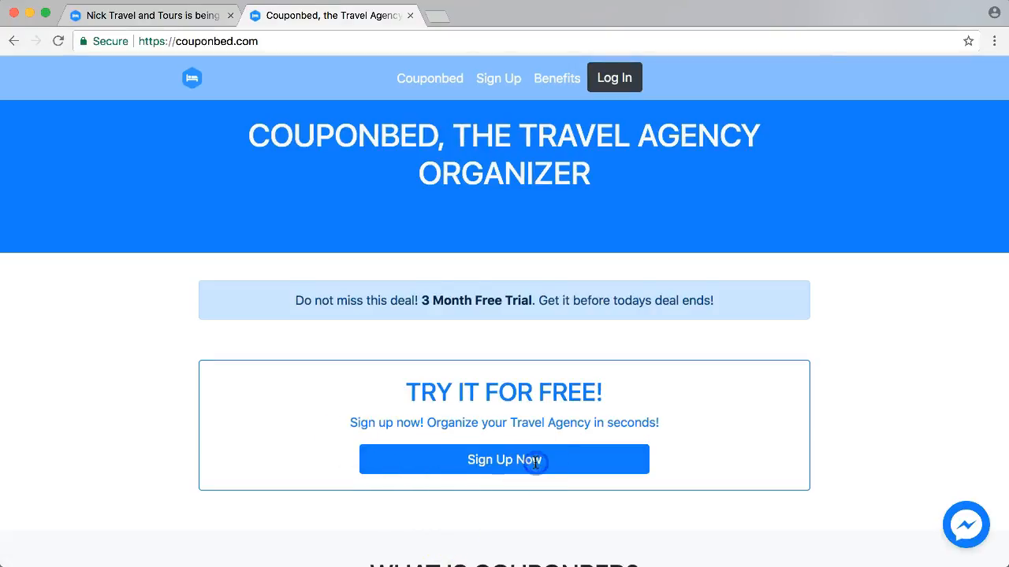